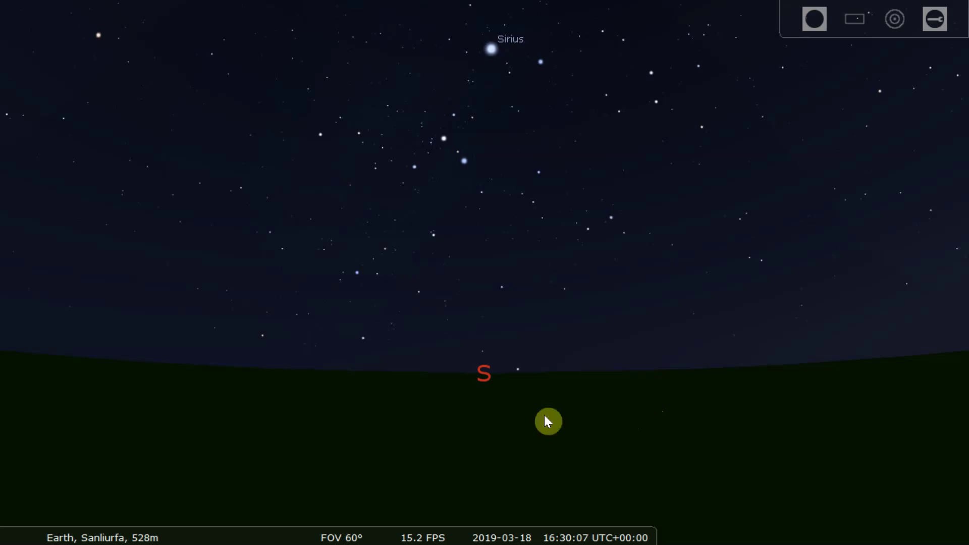
- Turn on the Equator (of date) line in the View window's Markings tab, then zoom out
mouse_move(3, 397)
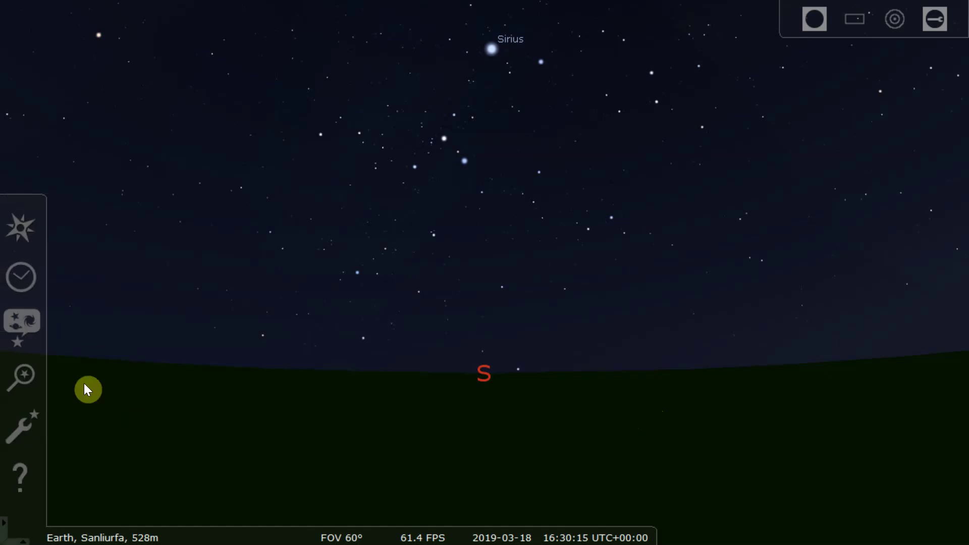
click(20, 327)
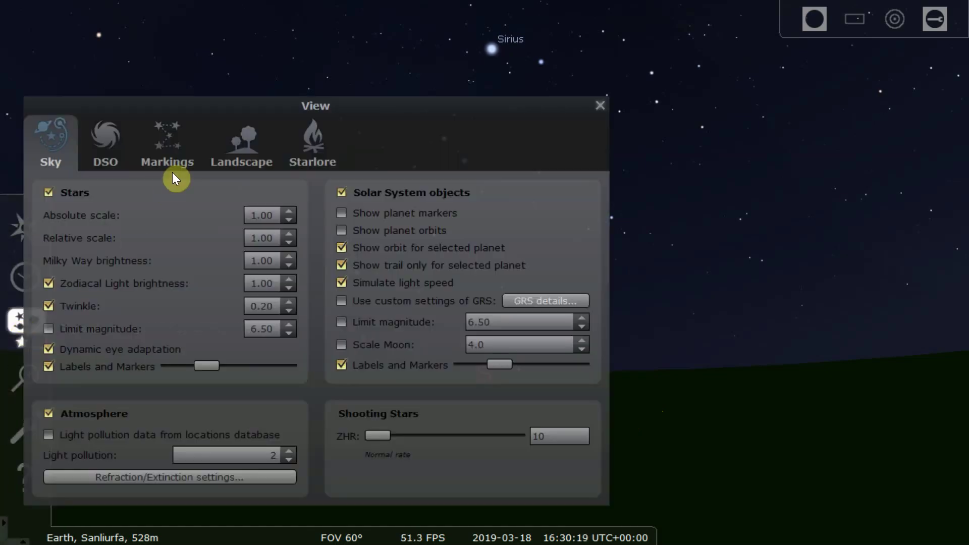
click(174, 152)
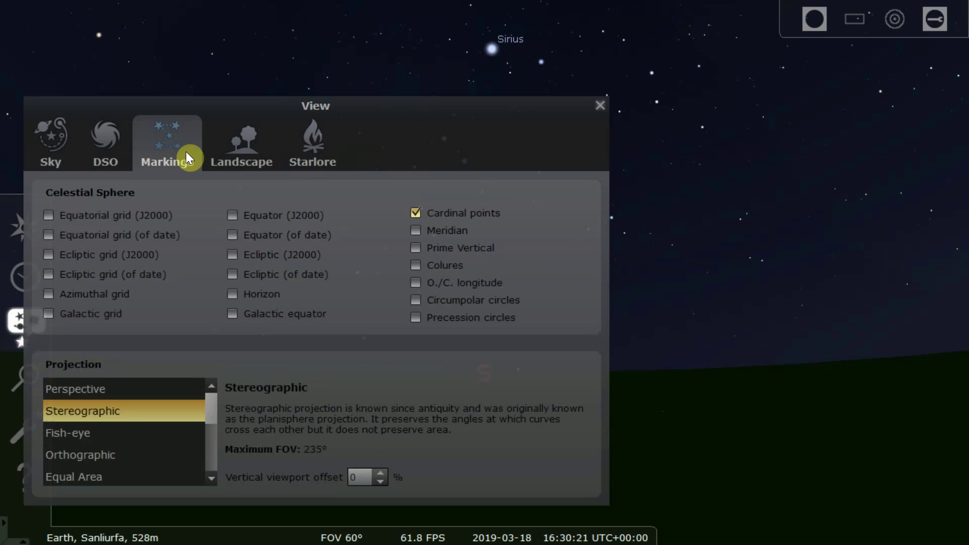
click(281, 235)
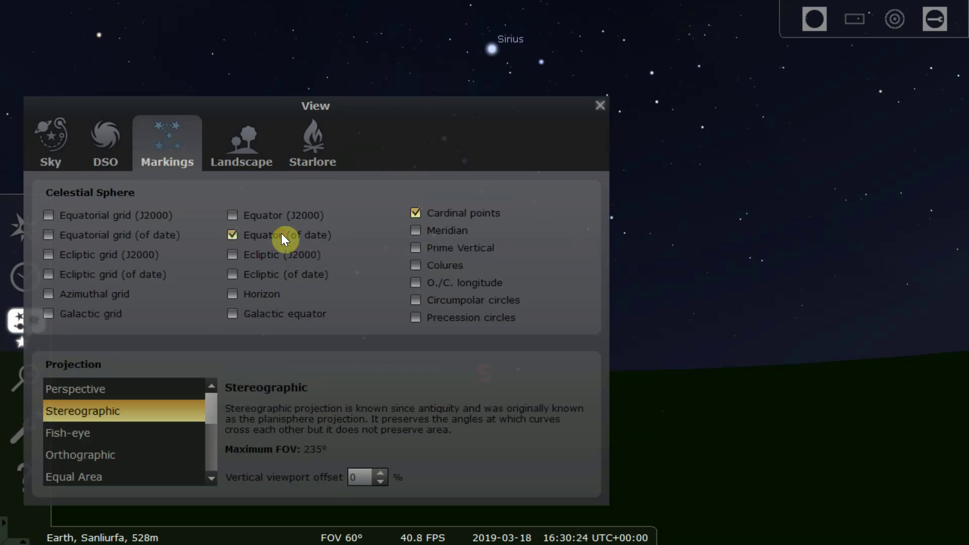
click(601, 108)
scroll(573, 203, up, 3)
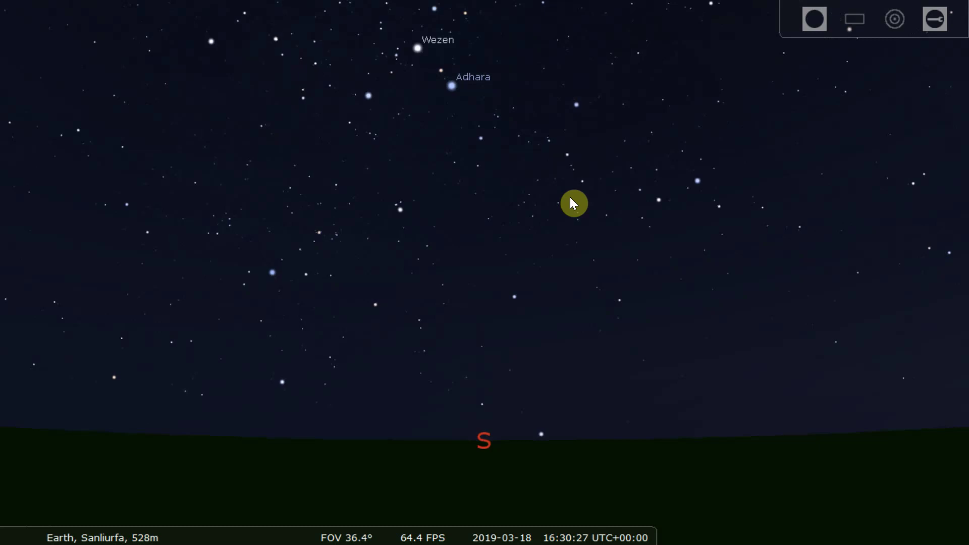
scroll(574, 203, down, 5)
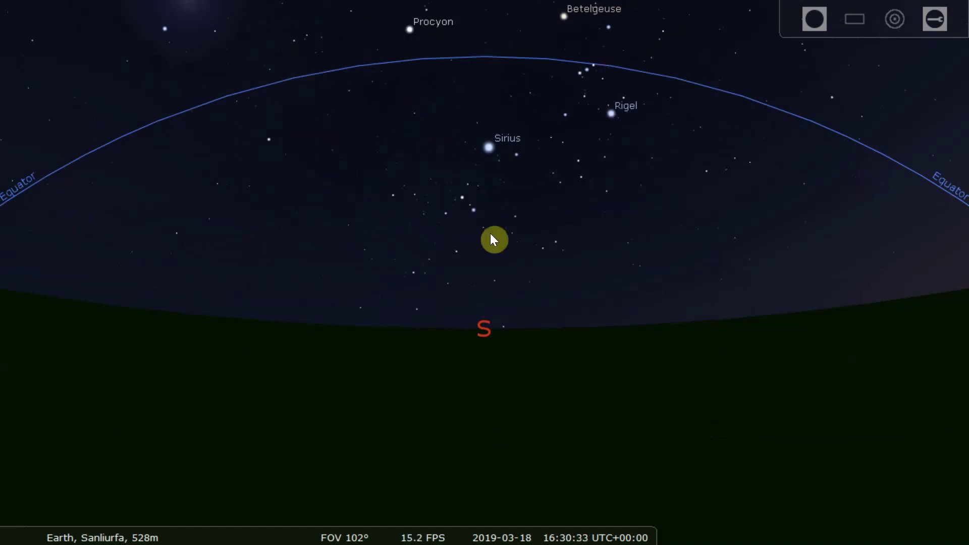
- Open the Date and time window, show constellation lines and names, and turn off the atmosphere
mouse_move(7, 288)
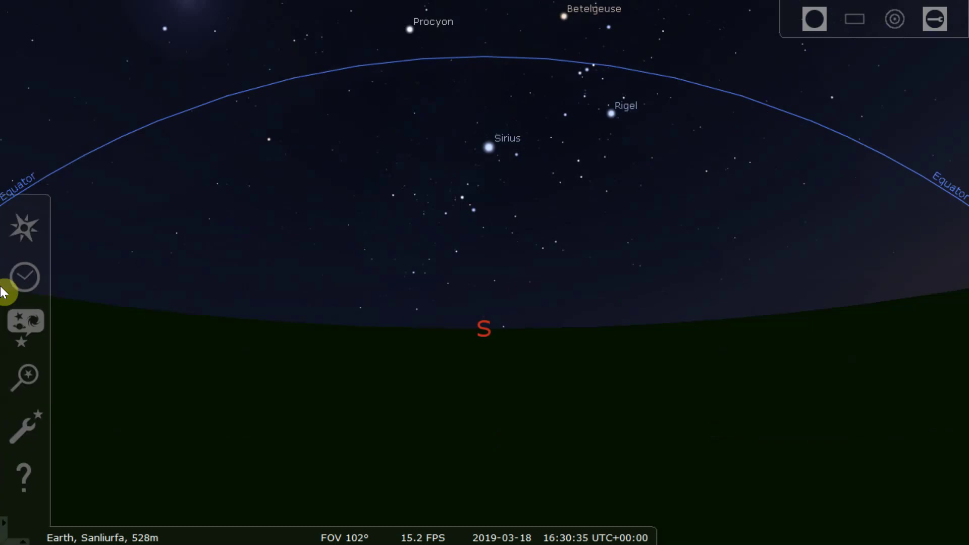
click(22, 287)
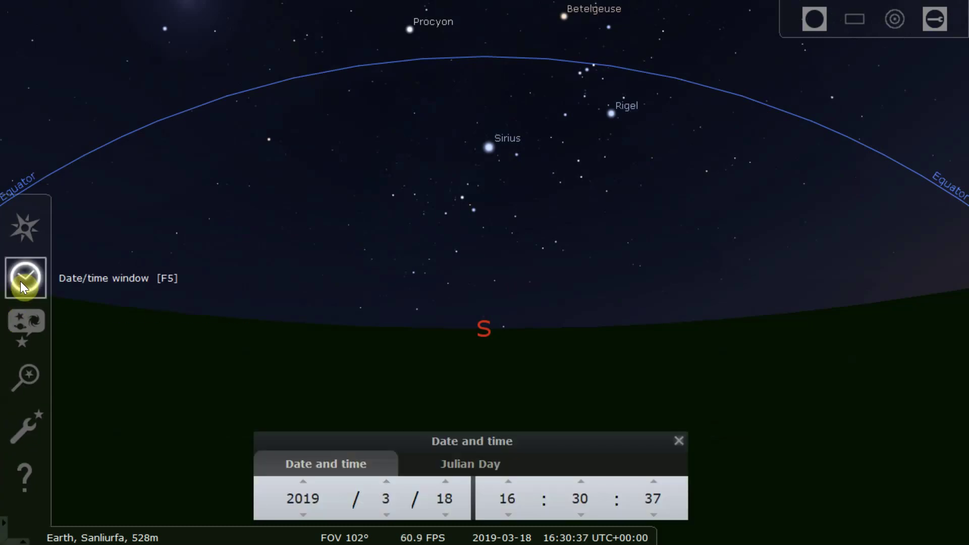
mouse_move(84, 530)
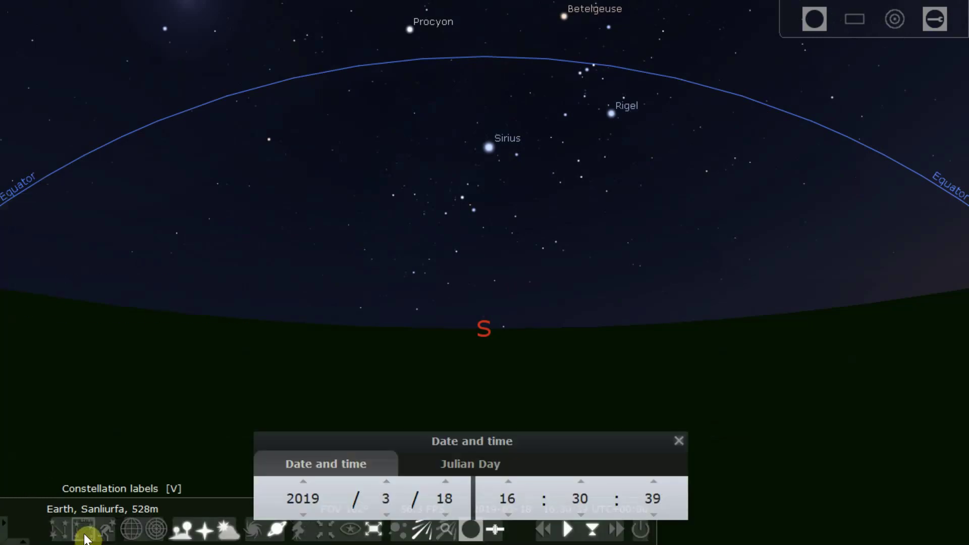
click(62, 529)
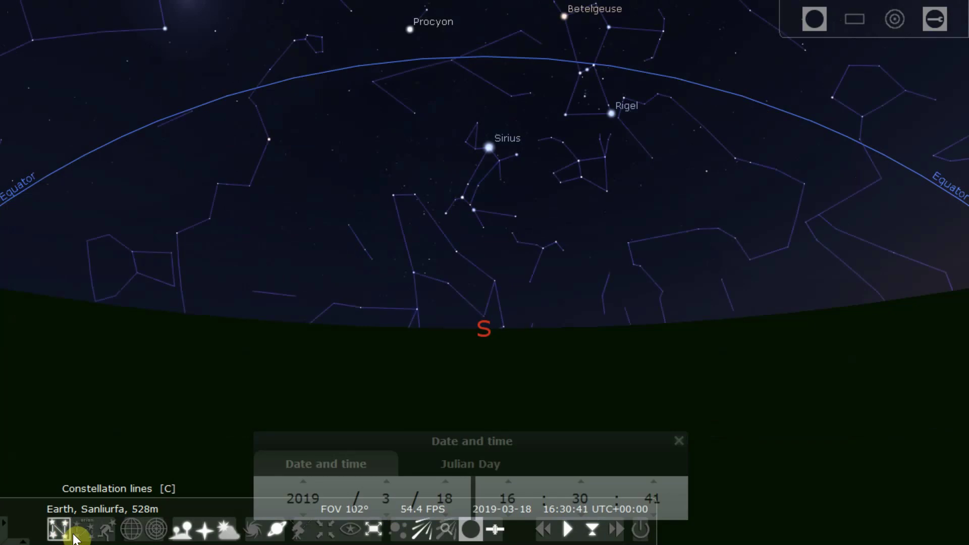
click(84, 533)
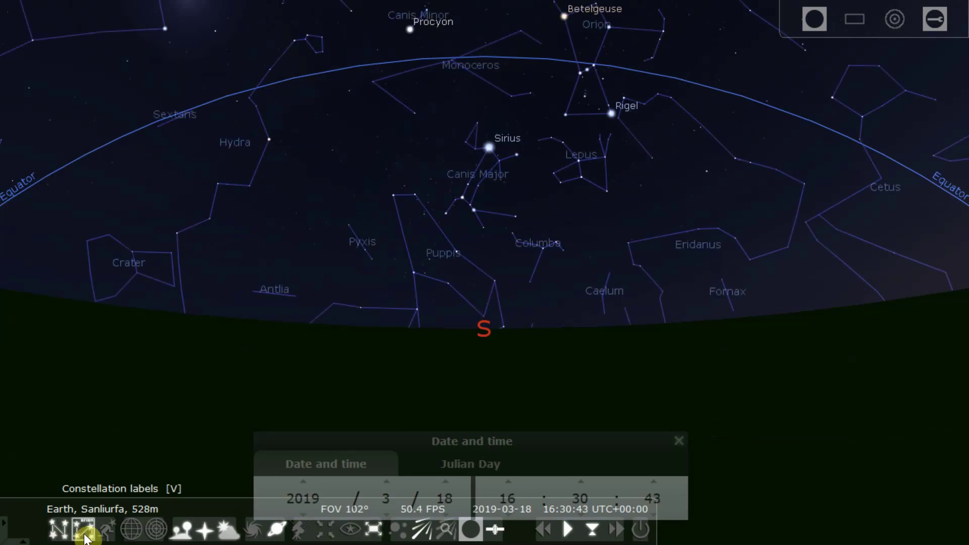
click(230, 531)
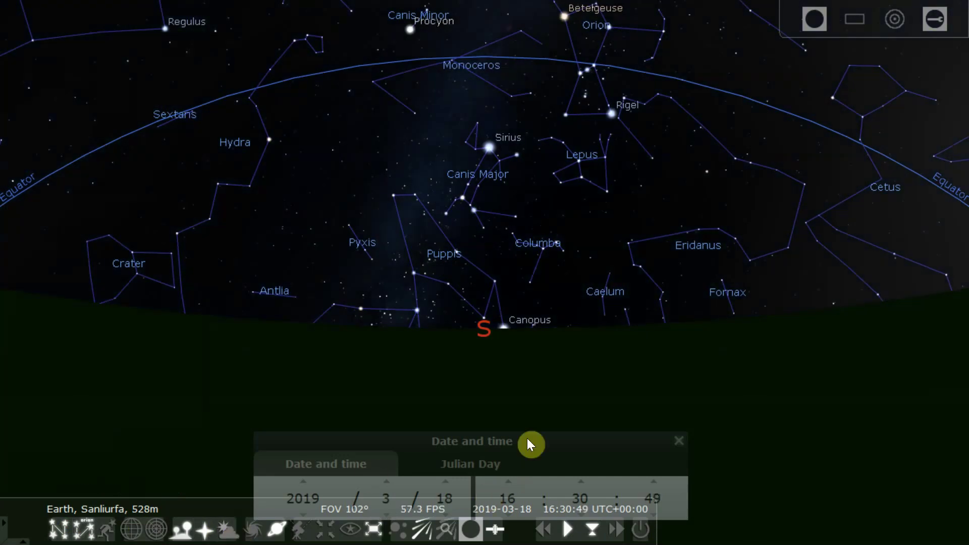
drag(530, 444, 533, 386)
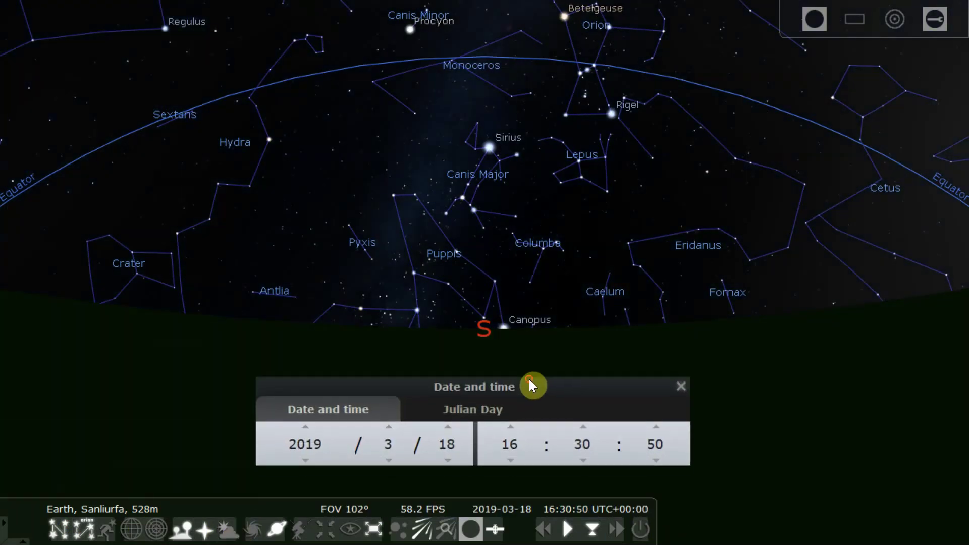
- Step the hour back from 16 to 9 for a 09:31 sky
click(508, 455)
click(508, 454)
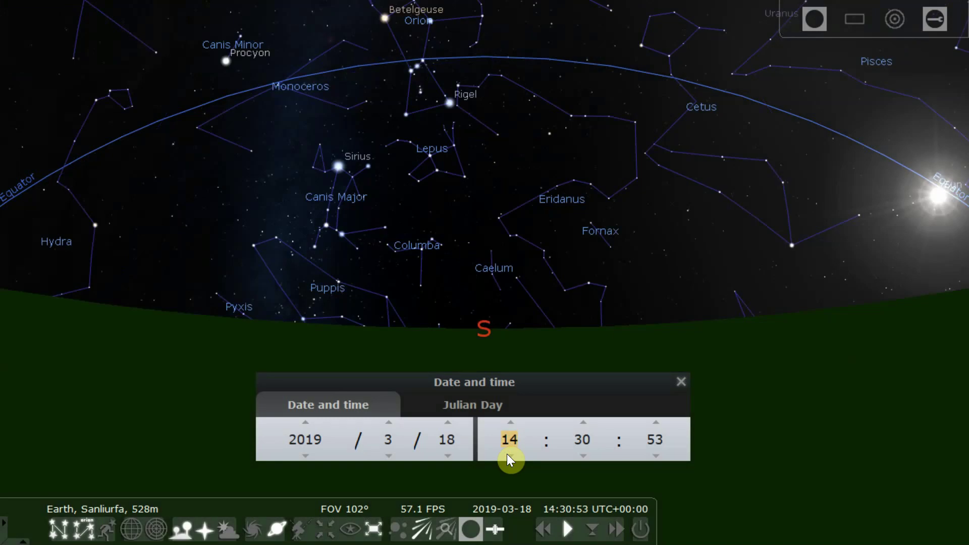
click(507, 454)
click(507, 454)
click(507, 454)
click(507, 454)
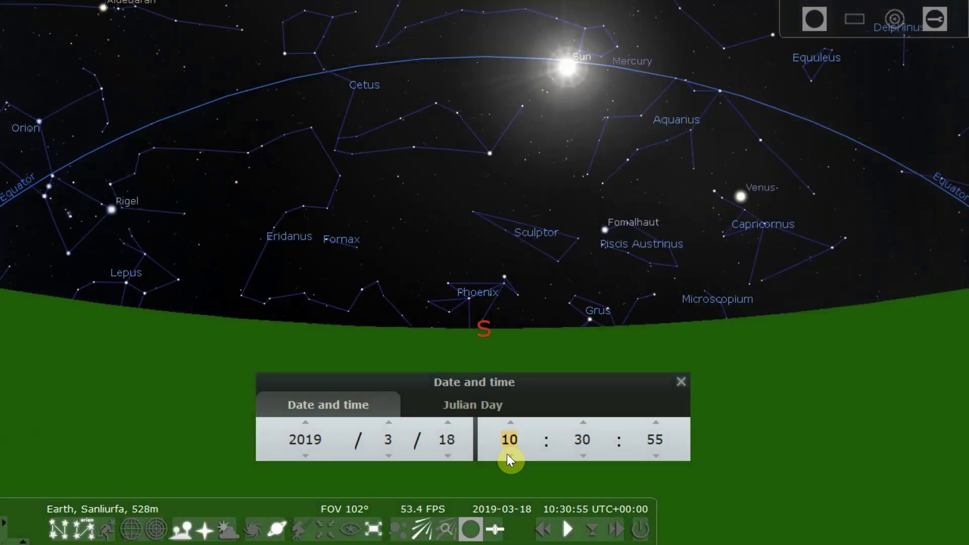
click(508, 454)
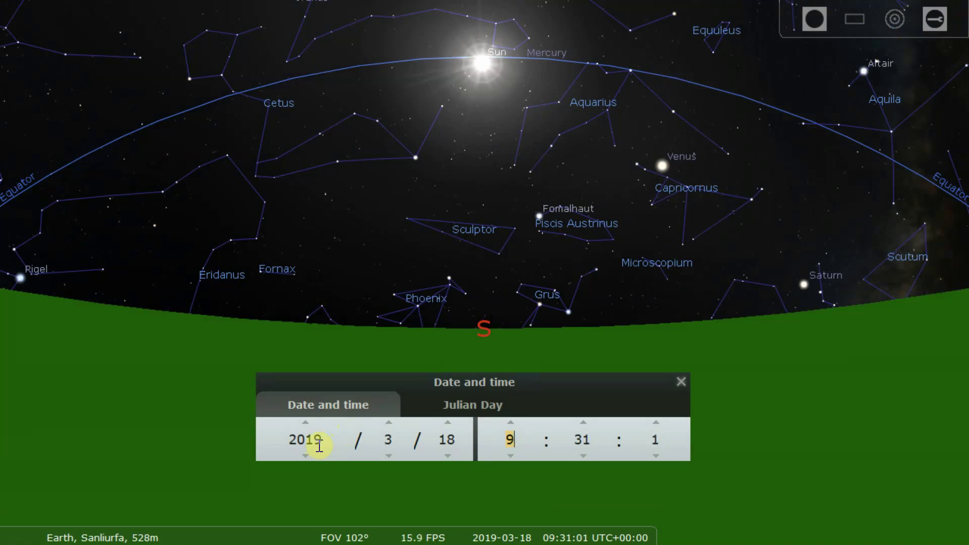
- Open the observer location settings to check them, then close the window
mouse_move(90, 537)
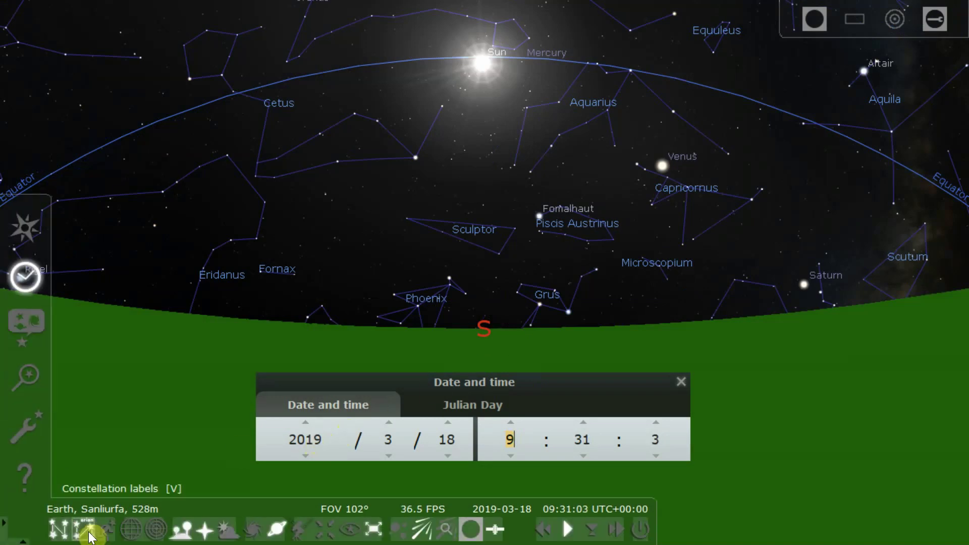
click(29, 228)
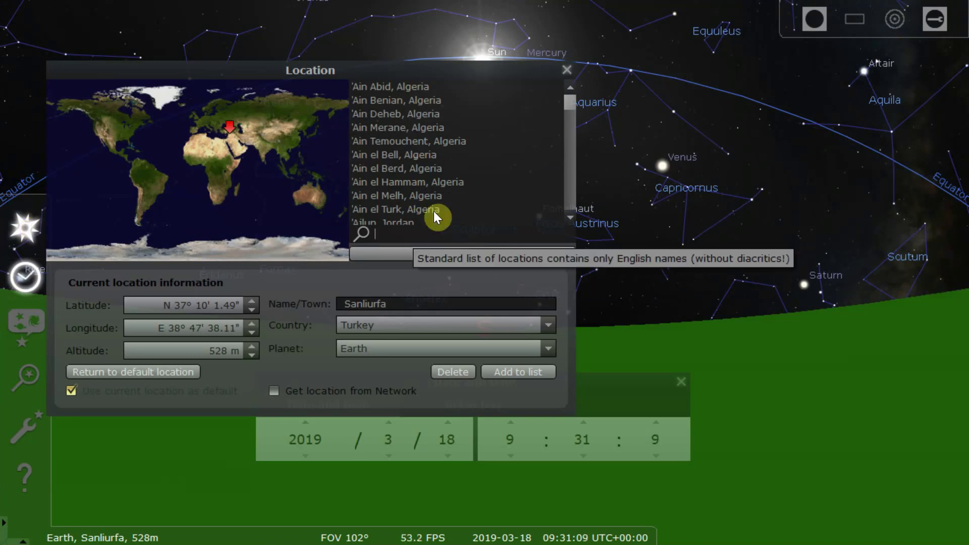
click(566, 75)
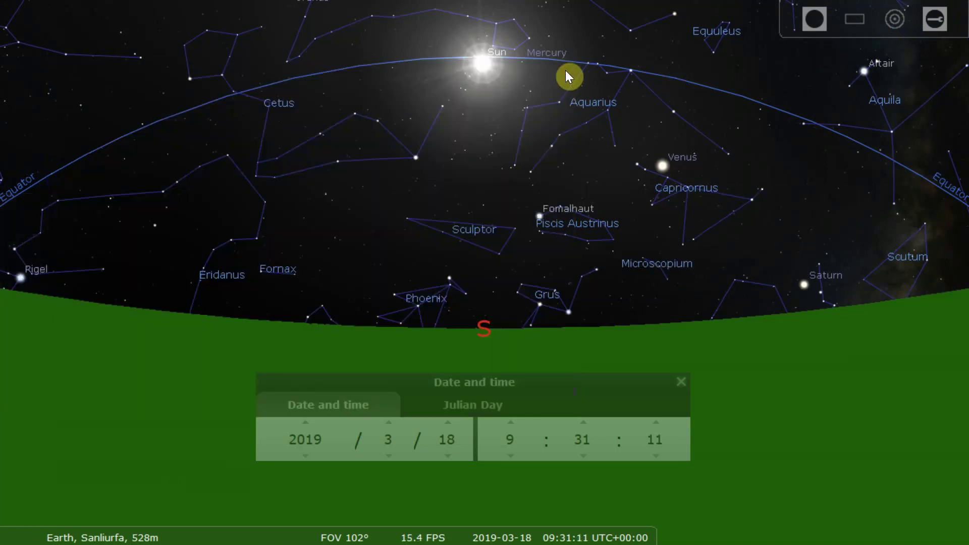
- Change the year from 2019 to -10950
click(323, 440)
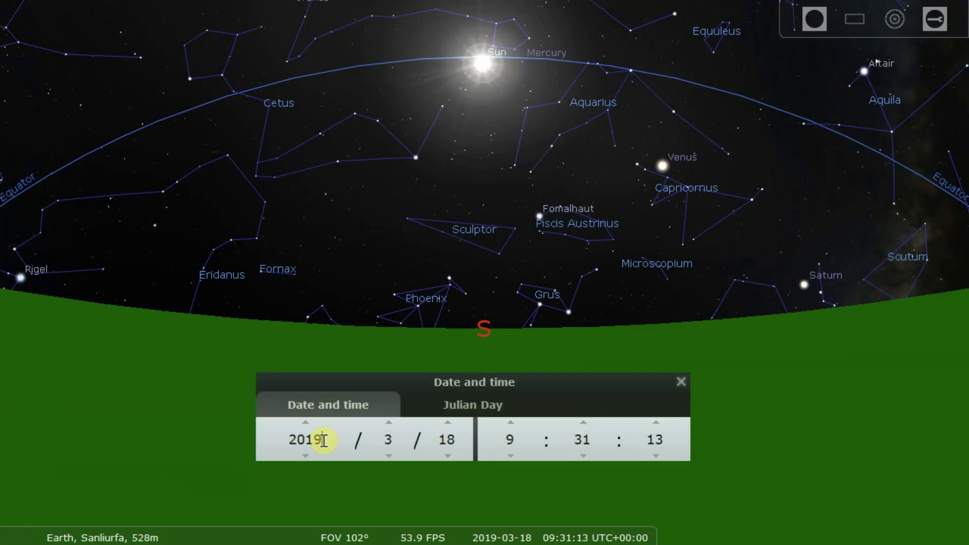
key(BackSpace)
key(BackSpace)
key(BackSpace)
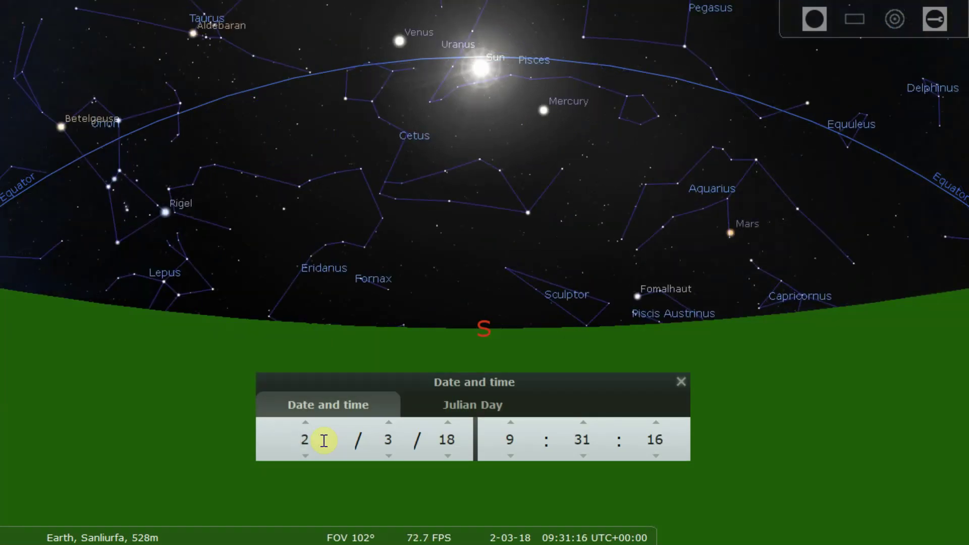
text(109)
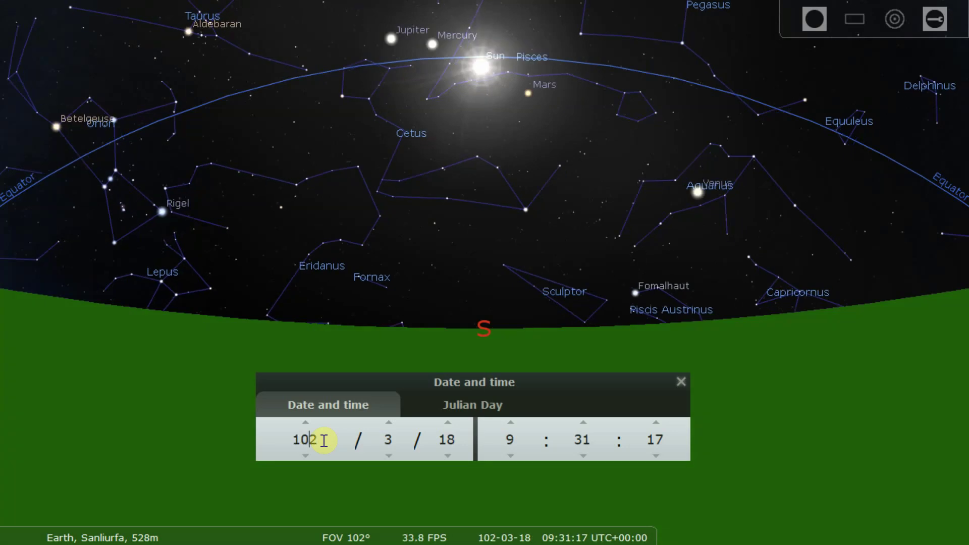
text(5)
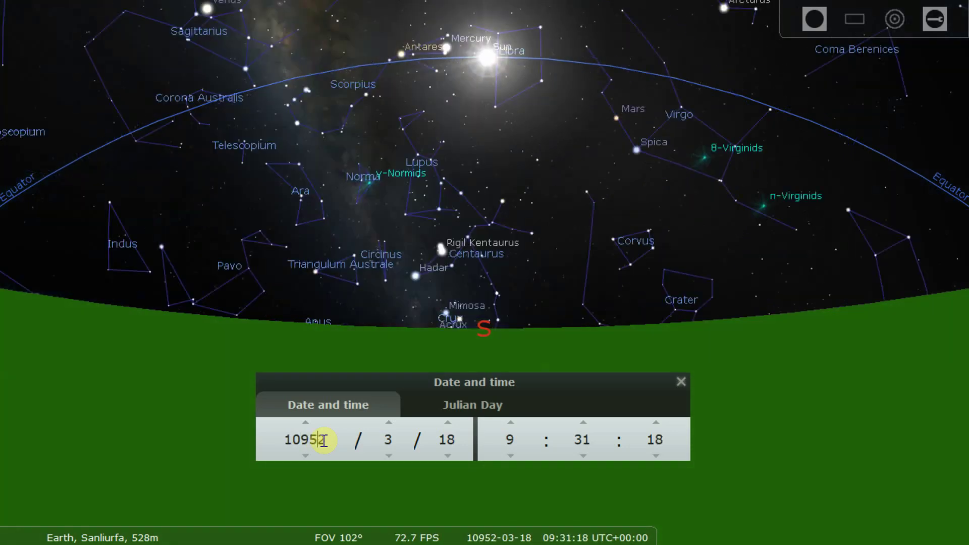
key(Home)
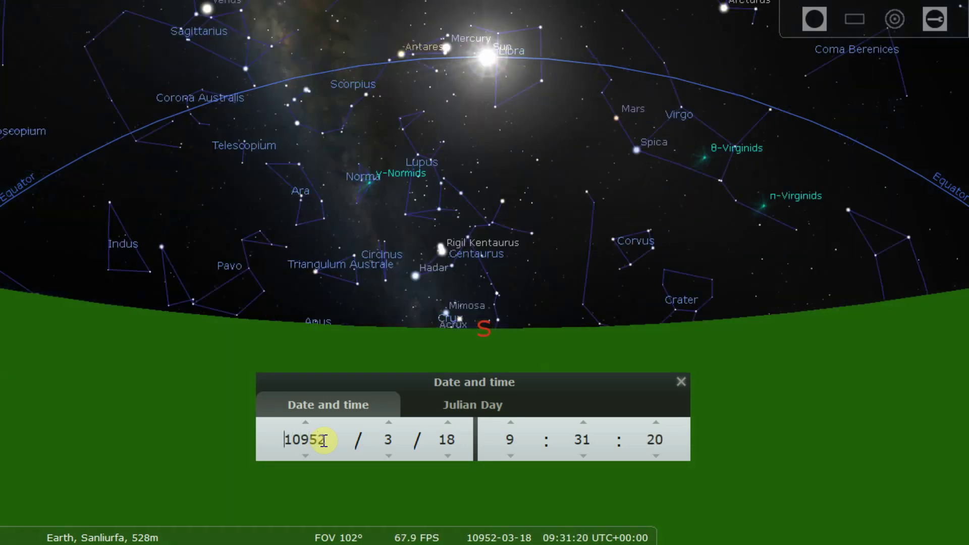
text(-)
key(End)
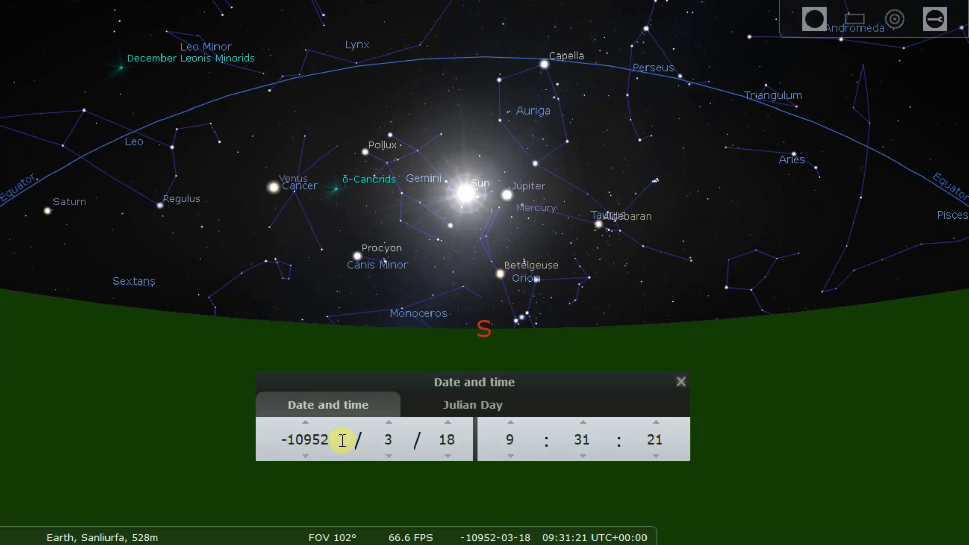
key(BackSpace)
text(0)
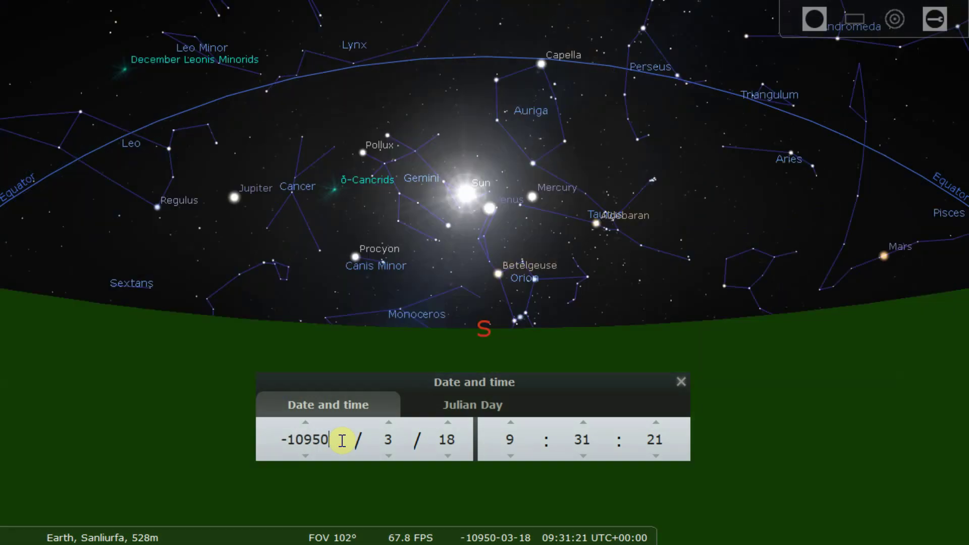
- Advance the month from March to June and bring the Sun, Corvus and Crater into view
click(389, 422)
click(389, 422)
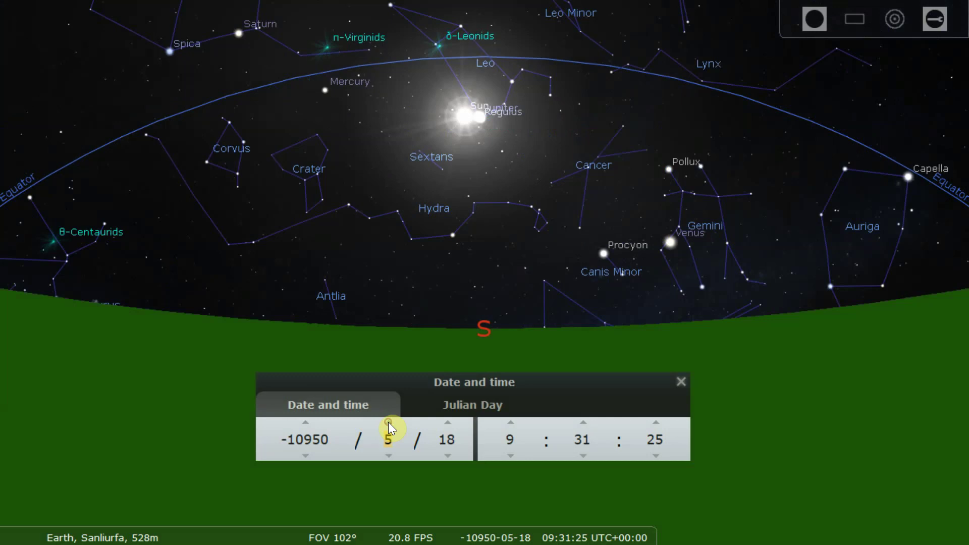
click(389, 422)
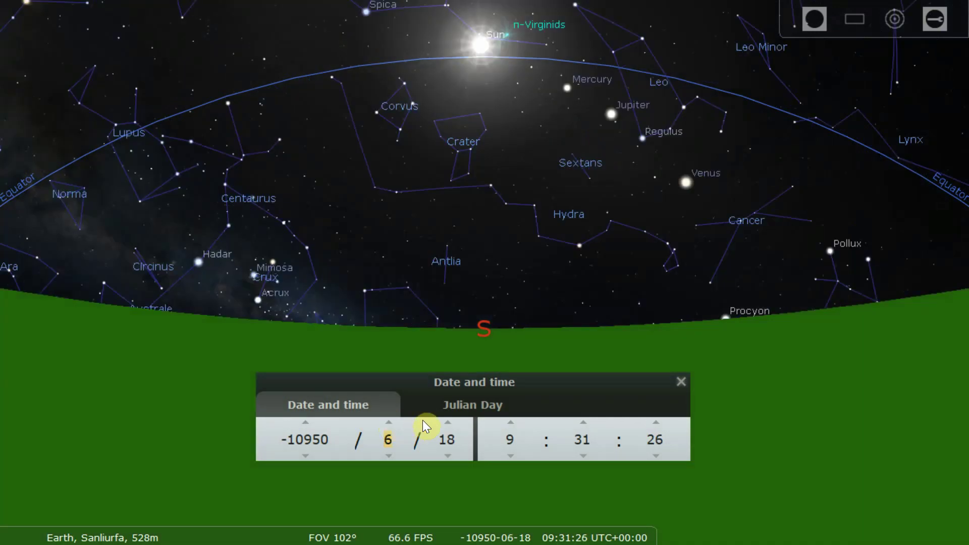
scroll(450, 453, down, 5)
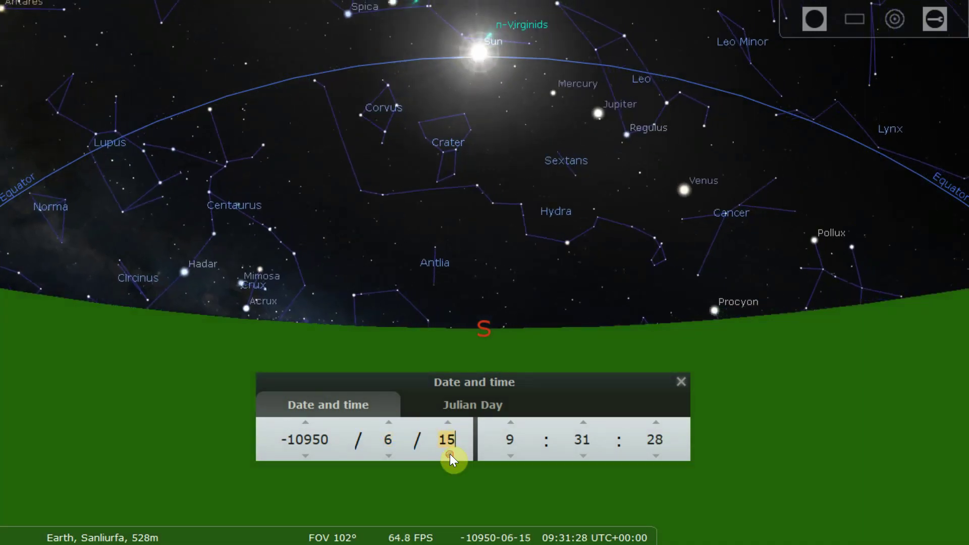
scroll(450, 454, down, 1)
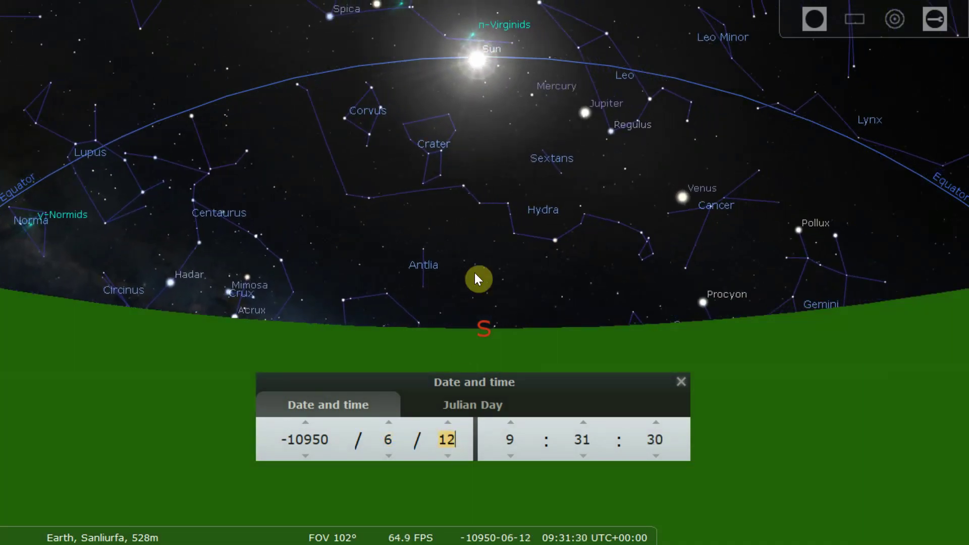
scroll(475, 273, up, 5)
drag(507, 57, 507, 372)
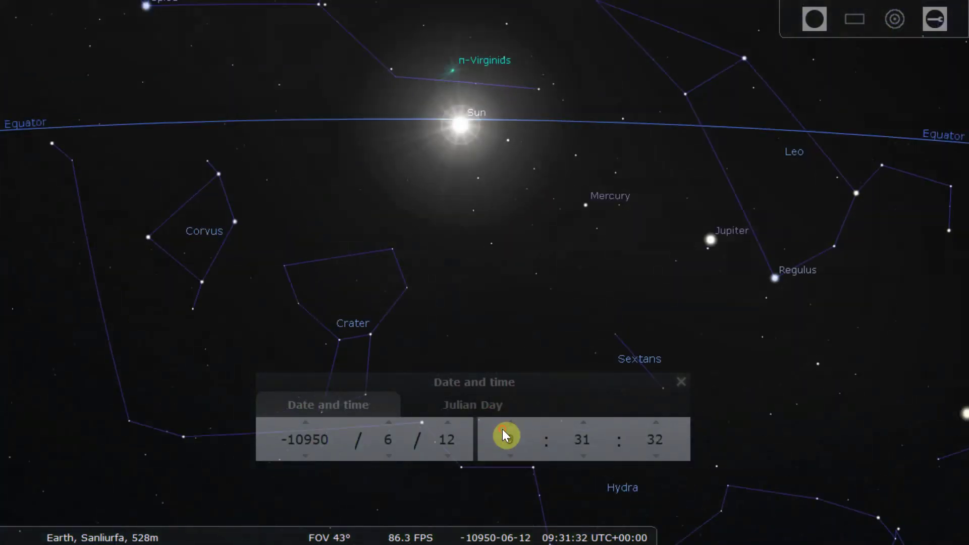
- Set the day to the 13th and recentre the zoomed view on the Sun
click(450, 422)
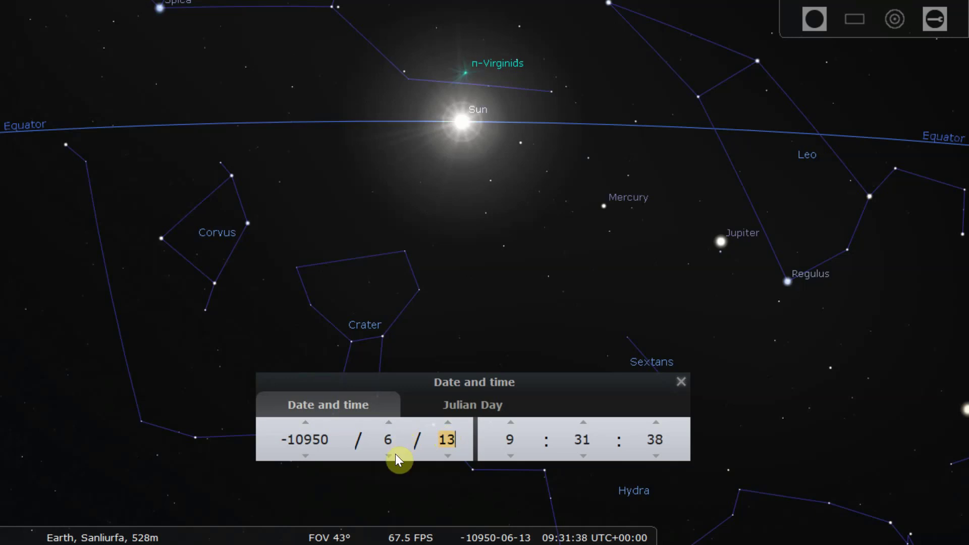
scroll(504, 222, down, 2)
scroll(503, 222, down, 5)
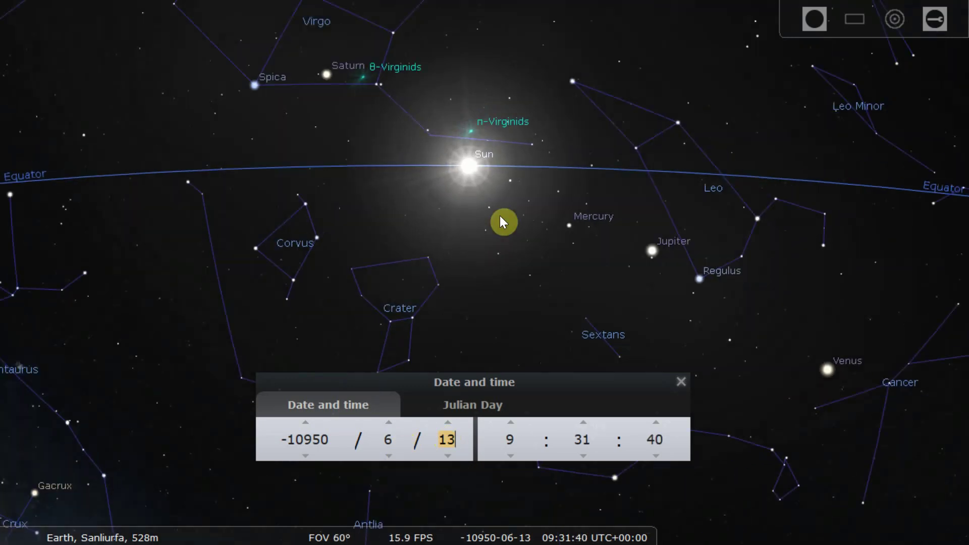
drag(502, 225, 515, 303)
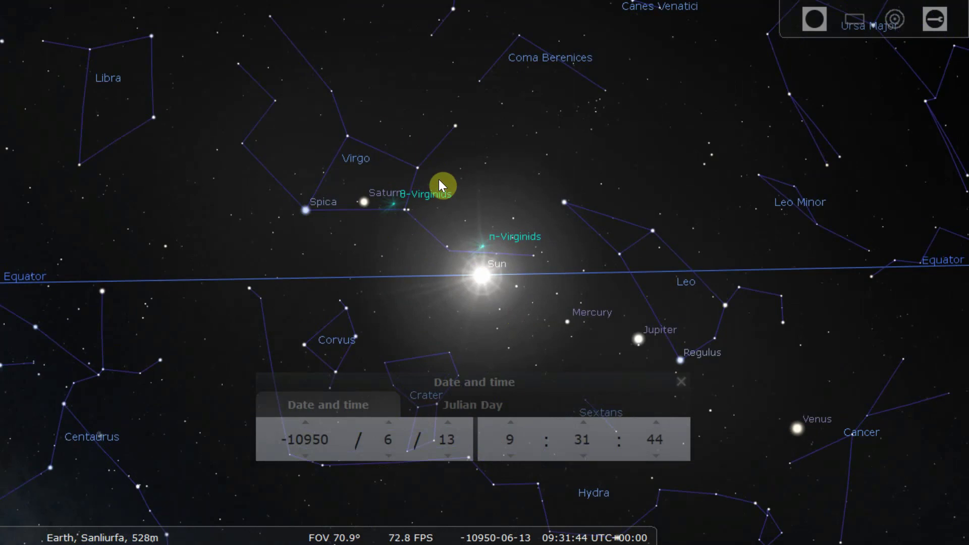
- Advance the month from June to December
click(389, 422)
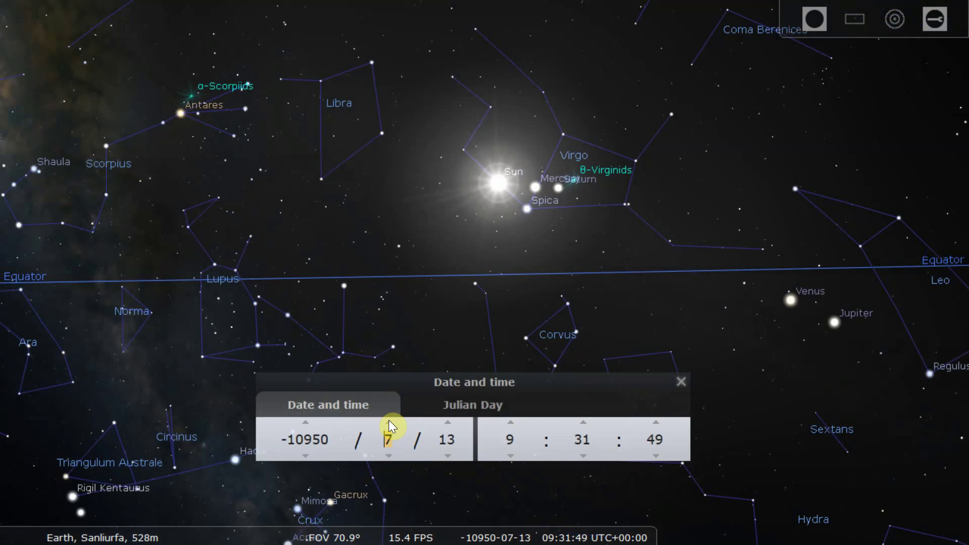
click(389, 422)
click(389, 421)
click(389, 421)
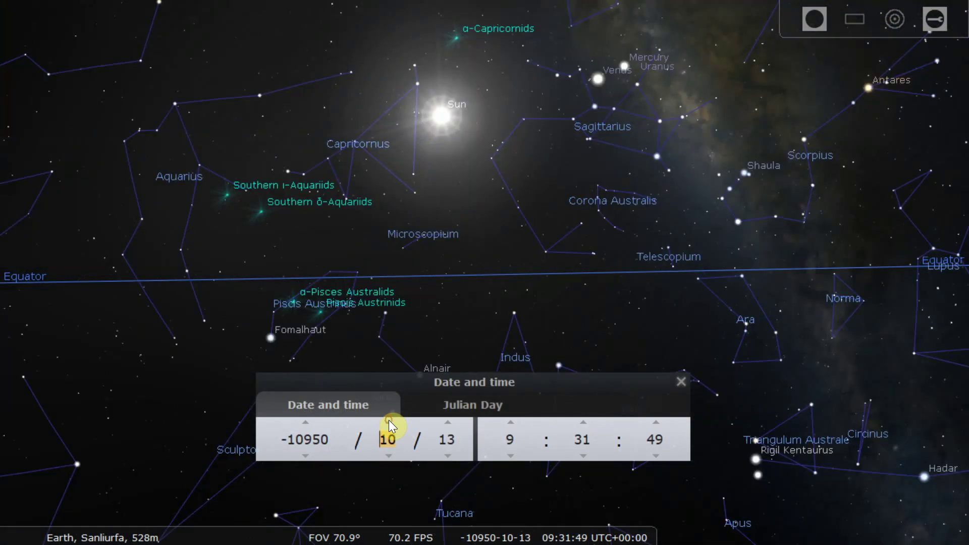
click(389, 421)
click(389, 421)
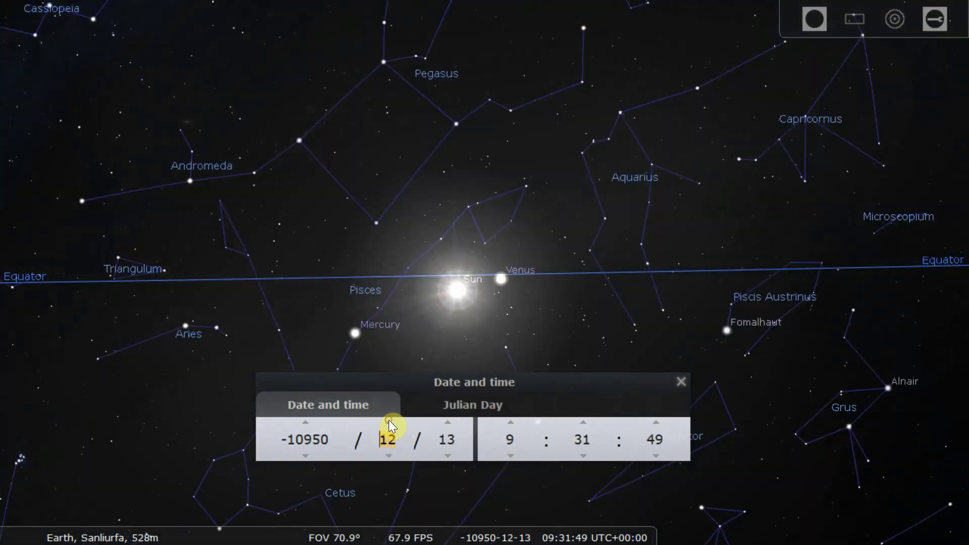
- Adjust the day to the 9th of December
click(448, 421)
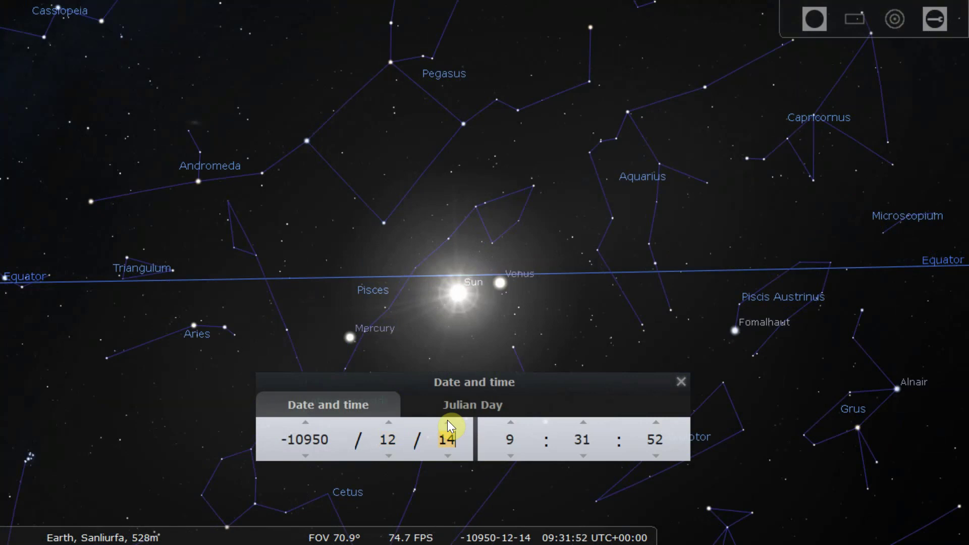
click(447, 421)
click(447, 456)
click(447, 456)
click(448, 457)
click(447, 457)
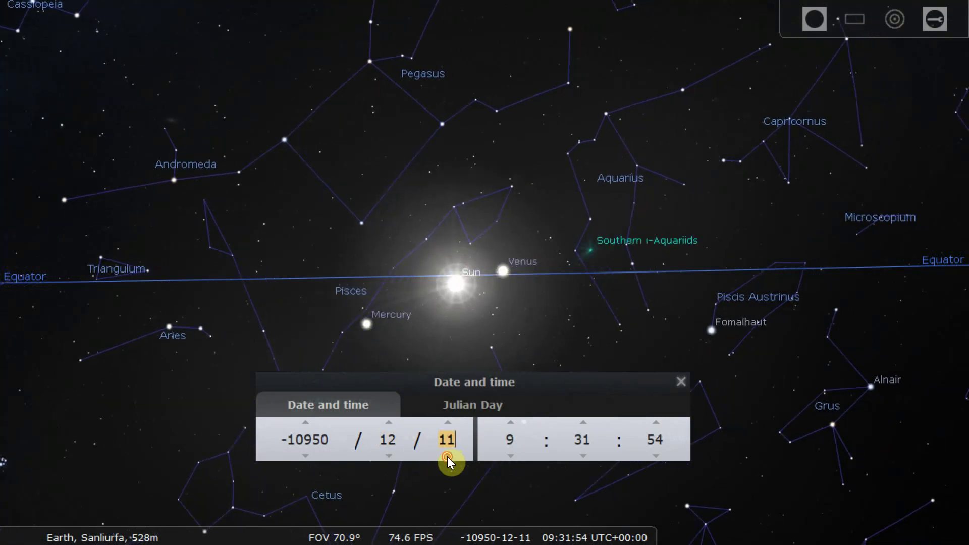
click(447, 457)
click(447, 456)
click(447, 456)
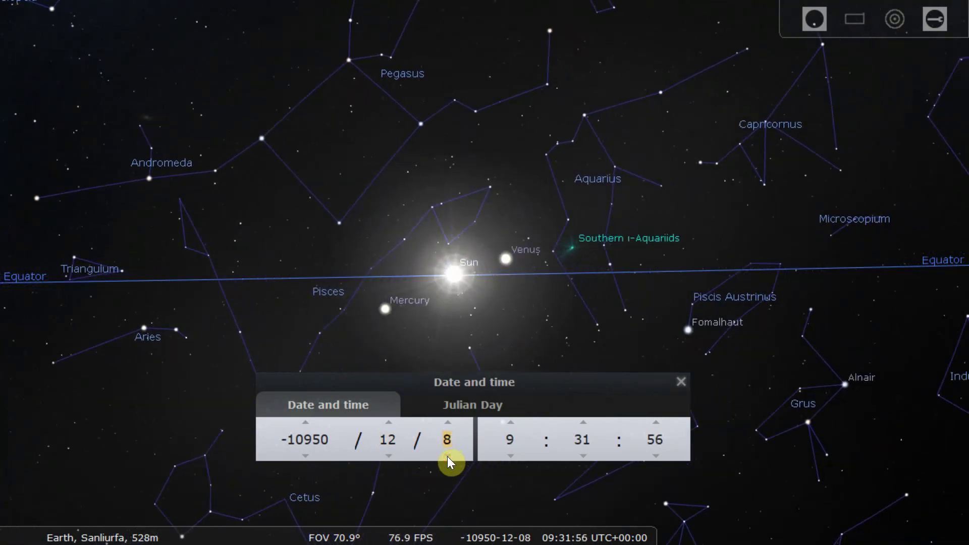
scroll(502, 341, up, 5)
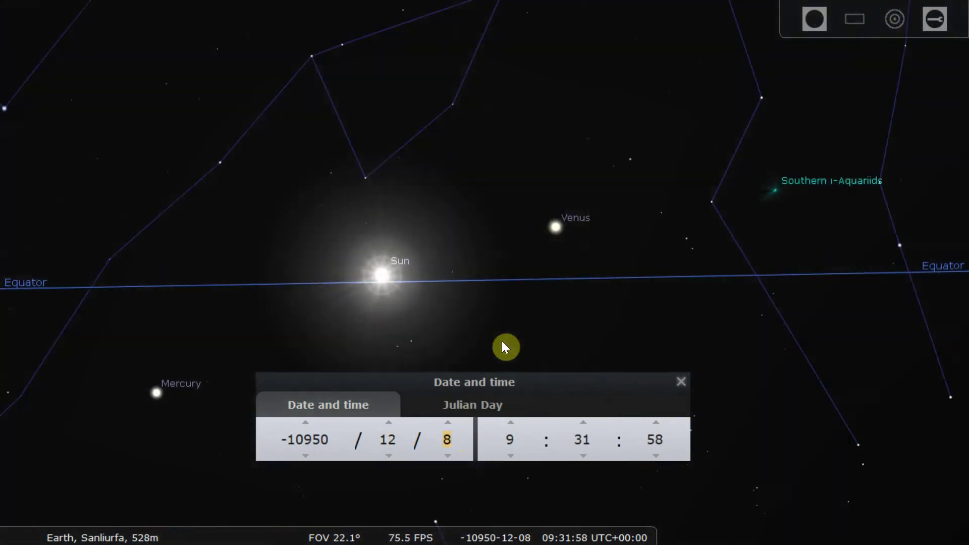
click(448, 457)
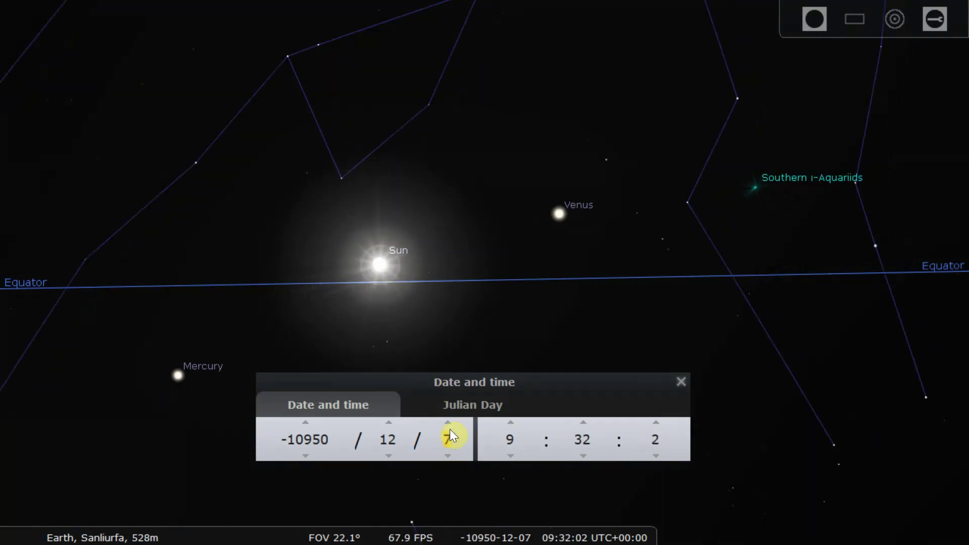
- Move the date window lower and frame the Sun beside Venus in Pisces
scroll(451, 434, up, 1)
scroll(450, 434, up, 1)
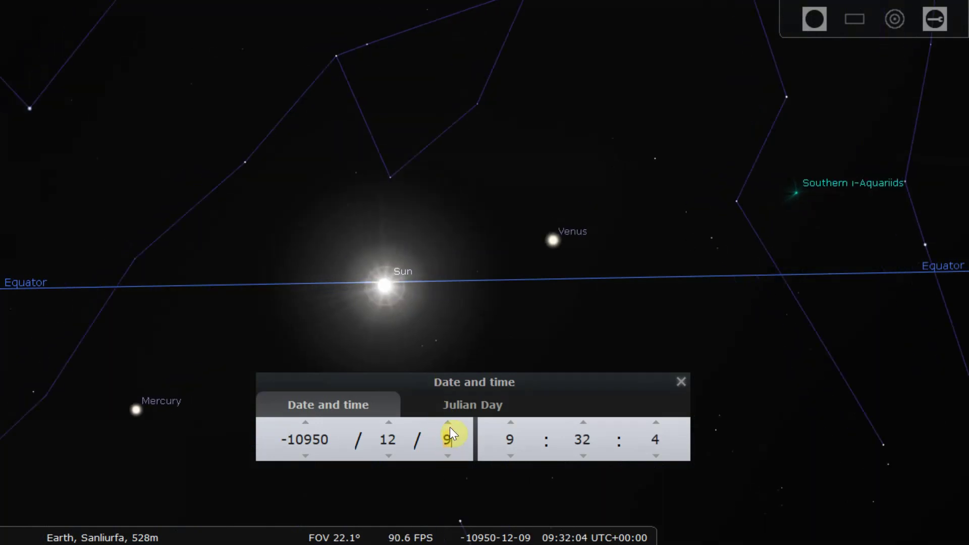
scroll(493, 299, down, 3)
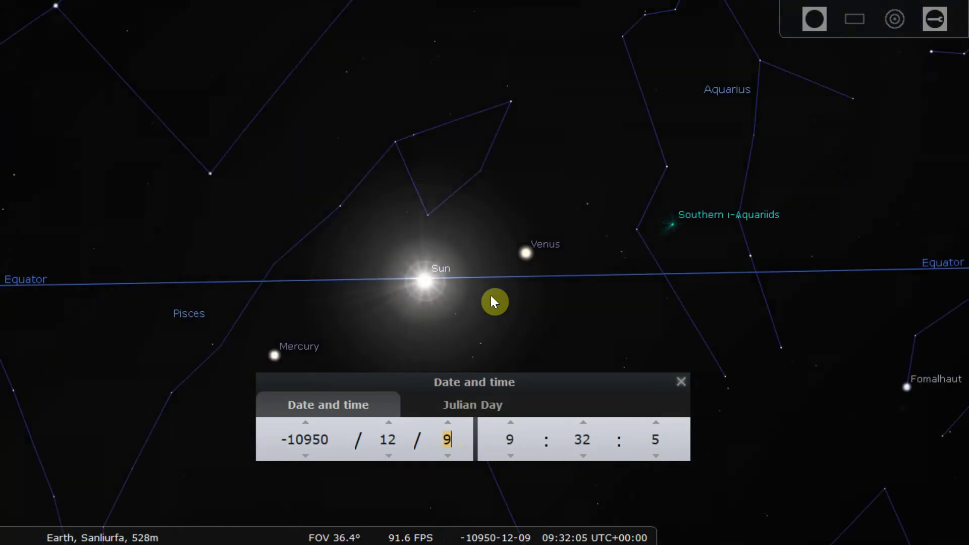
scroll(492, 299, down, 2)
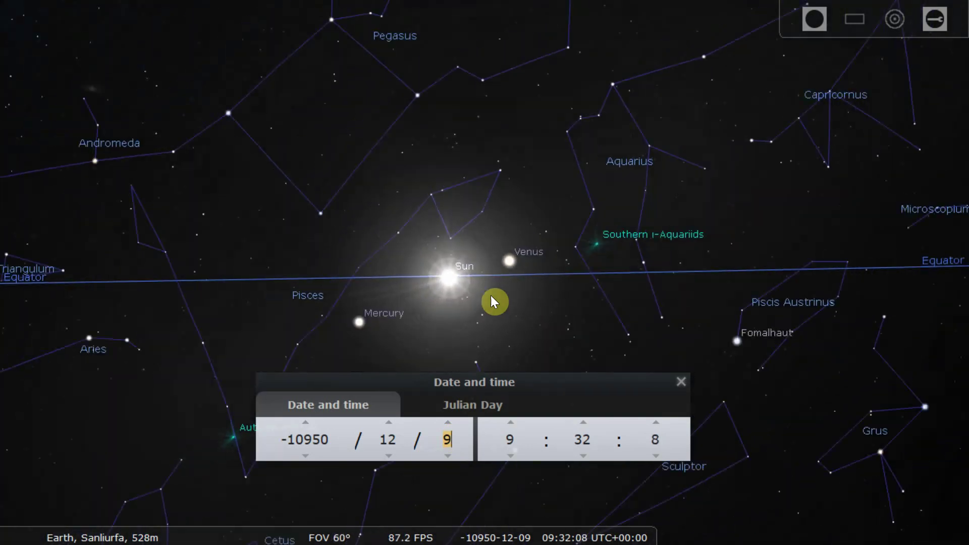
scroll(492, 298, down, 1)
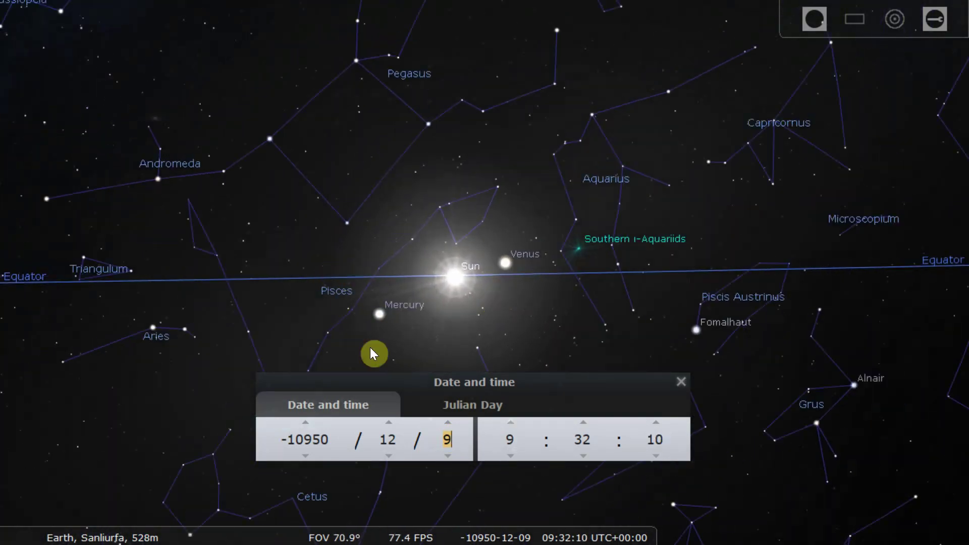
drag(417, 383, 417, 442)
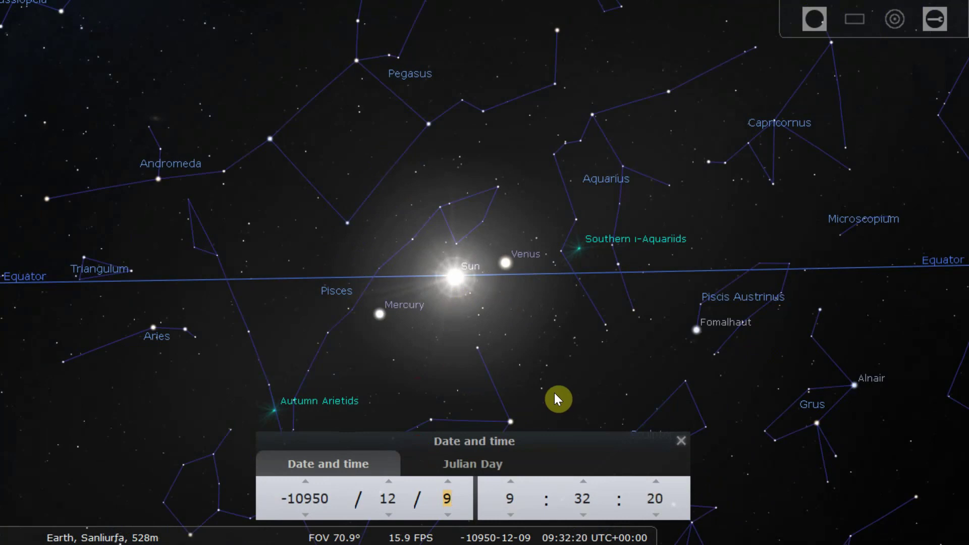
mouse_move(554, 392)
mouse_down()
mouse_move(536, 377)
mouse_move(554, 379)
mouse_move(541, 383)
mouse_up()
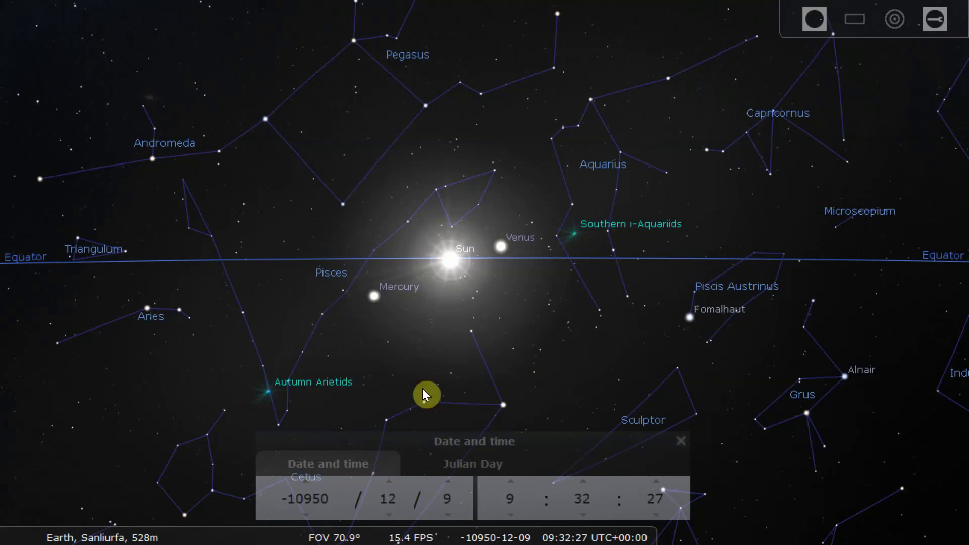
scroll(423, 390, down, 5)
scroll(423, 389, up, 4)
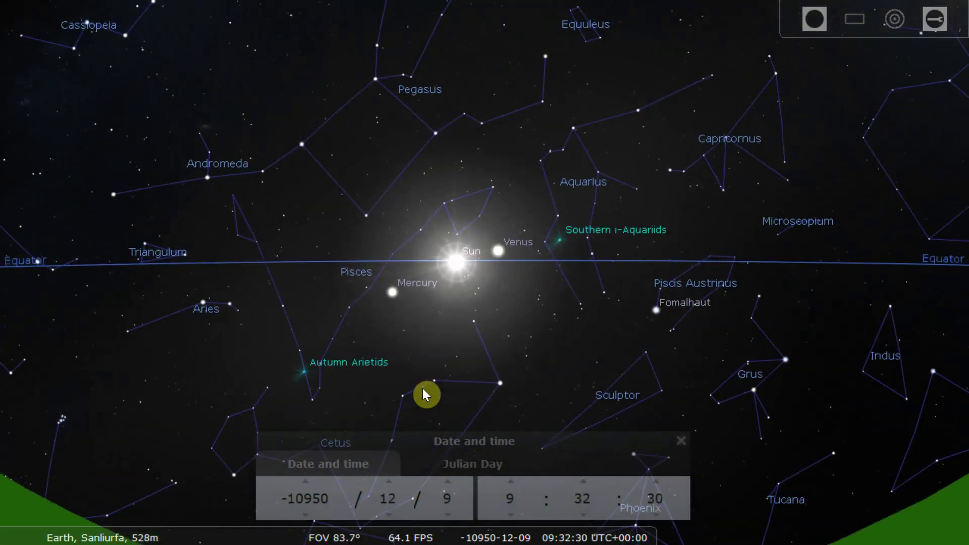
- Set the month to September and select the Sun to show its details
click(388, 481)
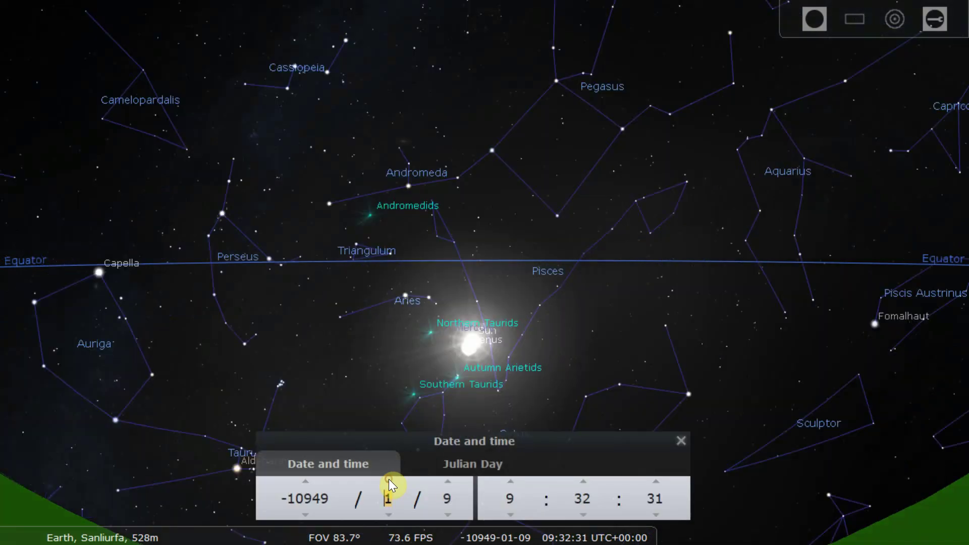
click(389, 514)
click(389, 515)
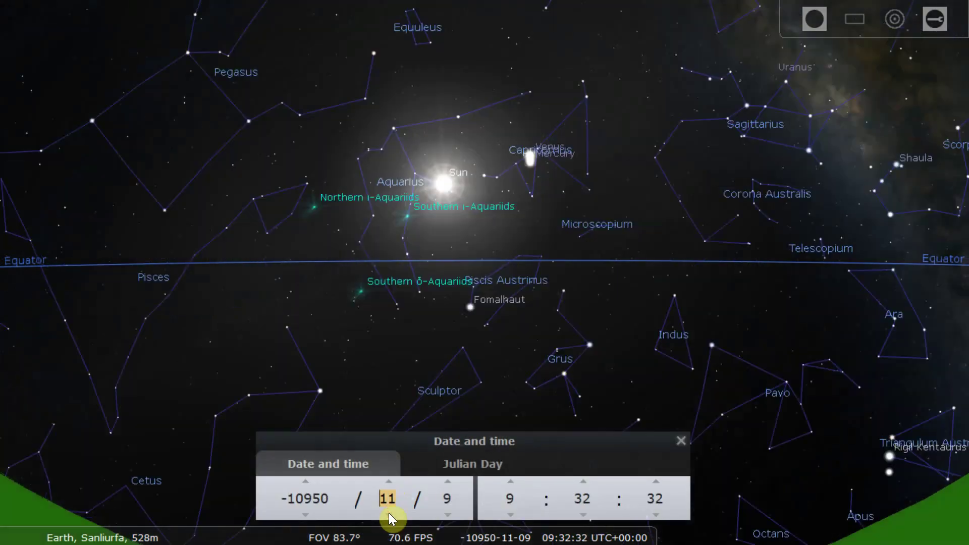
click(388, 514)
click(388, 514)
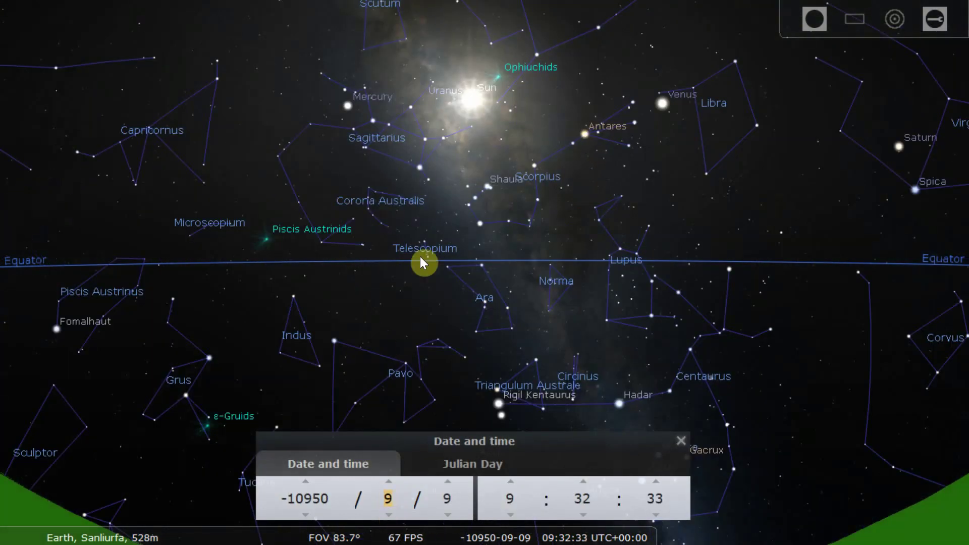
drag(421, 259, 407, 353)
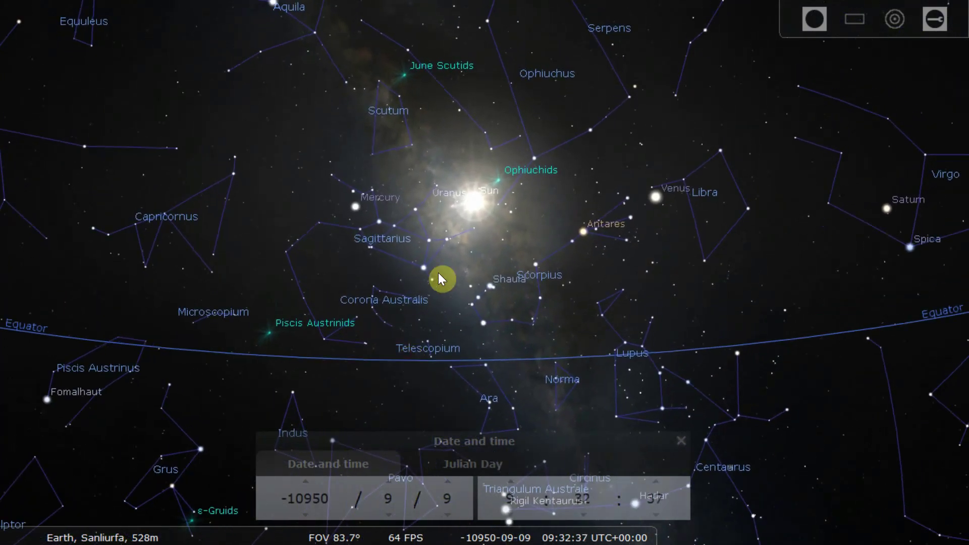
click(475, 206)
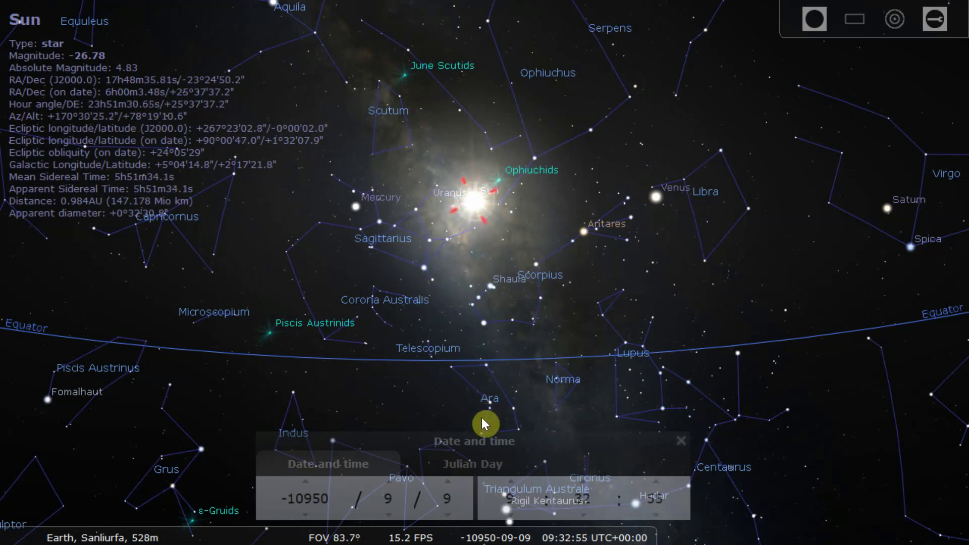
- Set the minutes to 41 so the time reads 09:41
drag(482, 438, 481, 413)
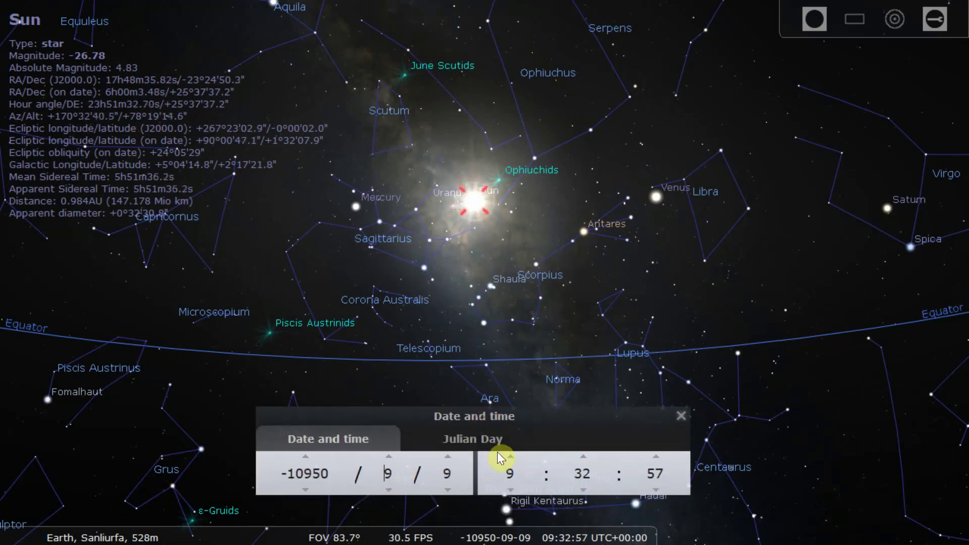
click(583, 456)
click(583, 456)
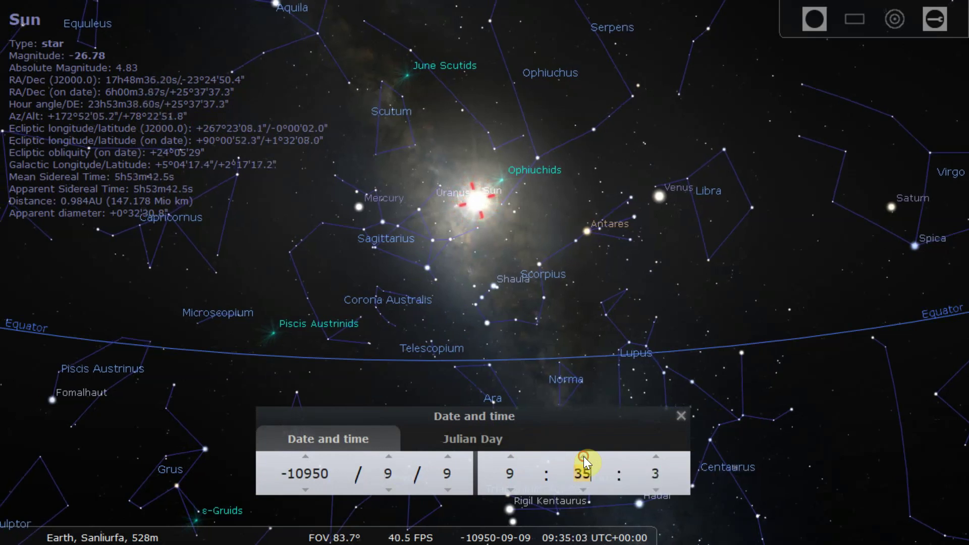
click(583, 457)
click(583, 456)
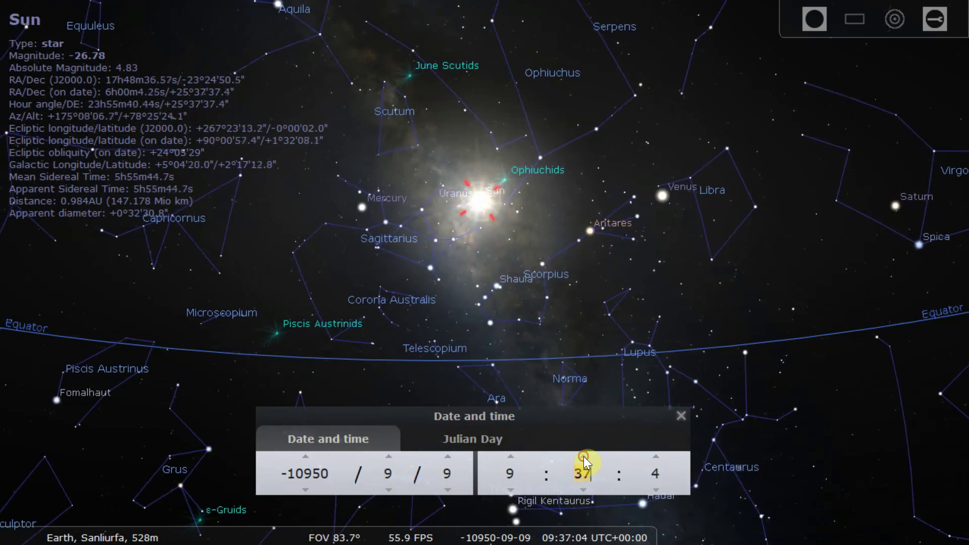
click(584, 456)
click(583, 457)
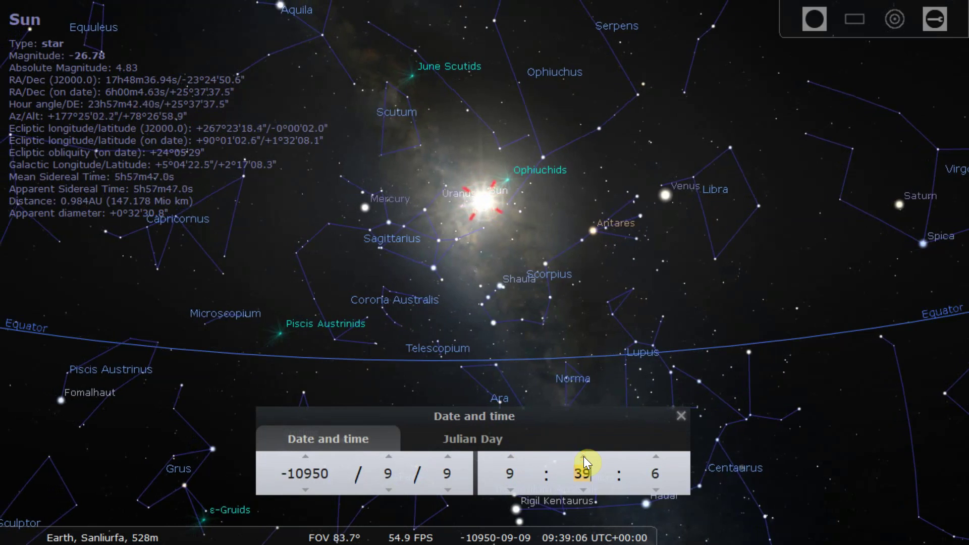
click(584, 456)
click(584, 457)
click(583, 456)
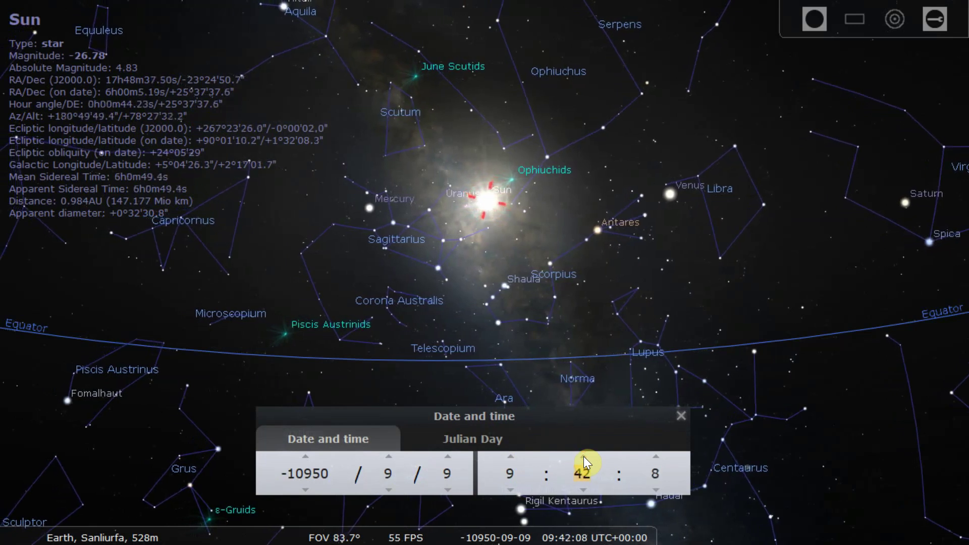
click(583, 456)
click(584, 456)
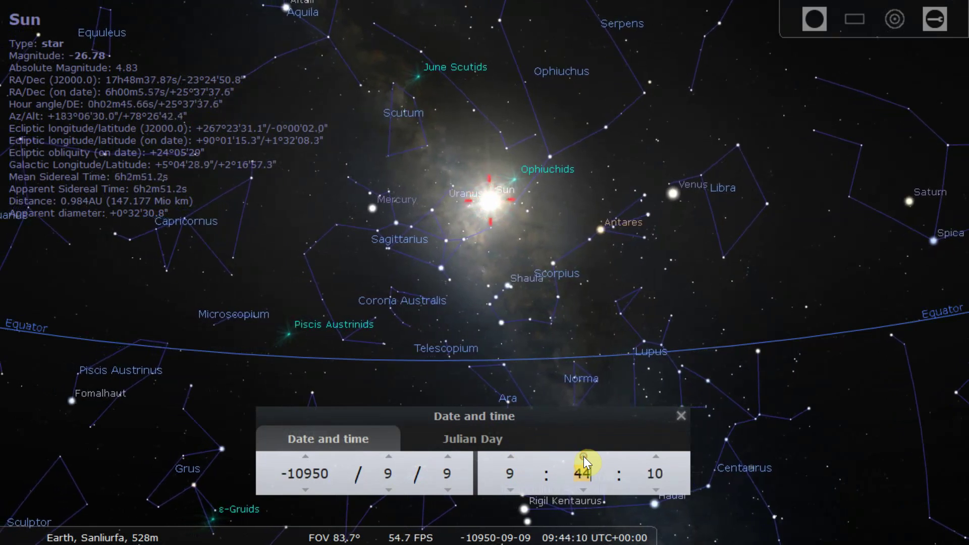
click(584, 488)
click(584, 489)
click(584, 489)
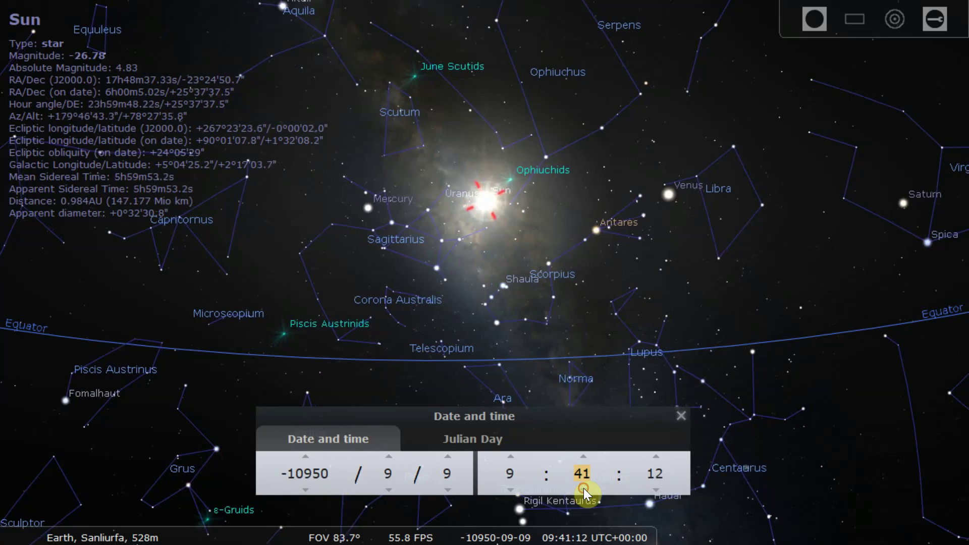
click(583, 489)
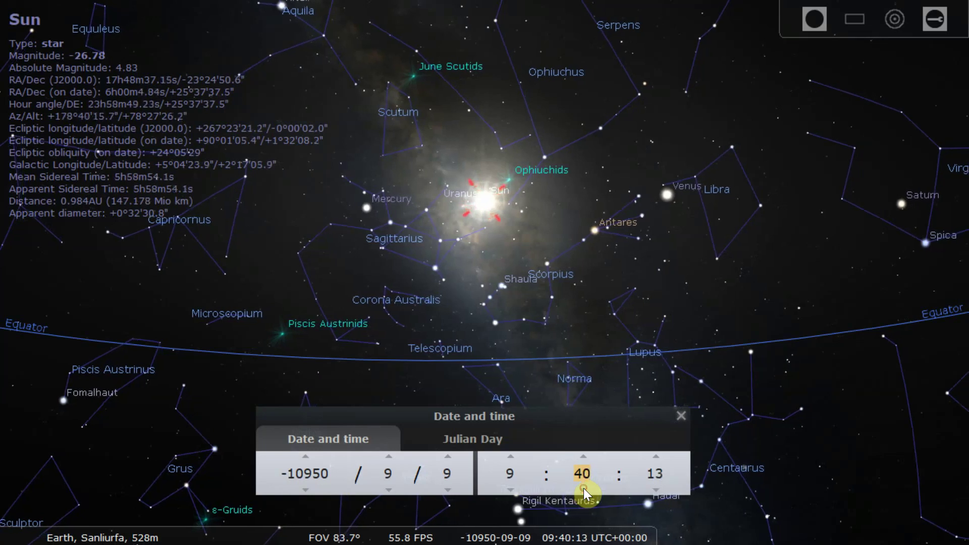
click(583, 456)
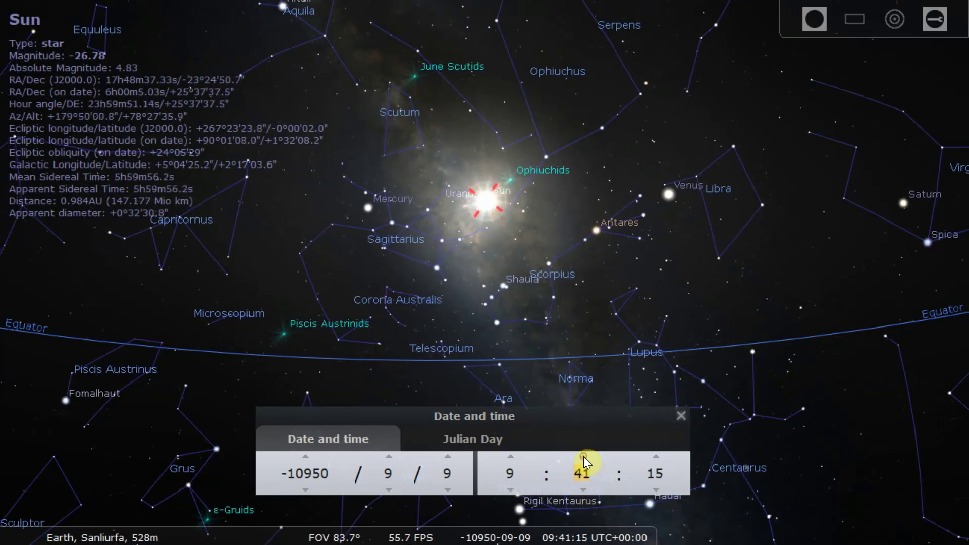
- Set the day to 11 September
click(445, 457)
click(445, 457)
click(445, 456)
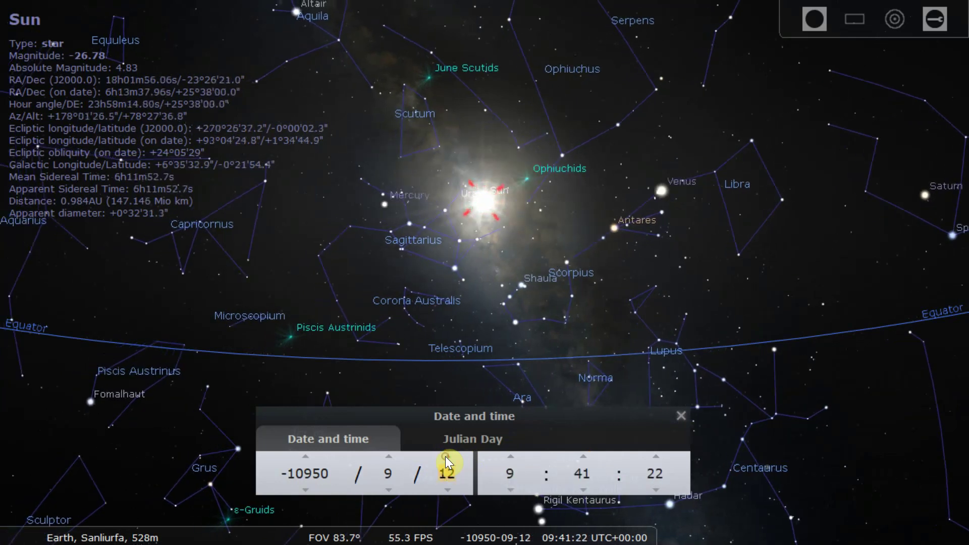
click(446, 489)
click(445, 488)
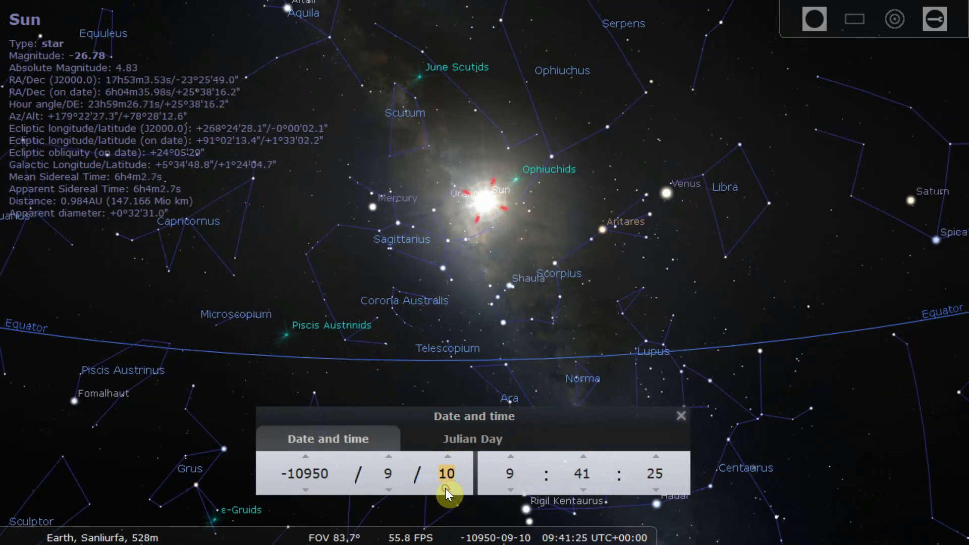
click(445, 461)
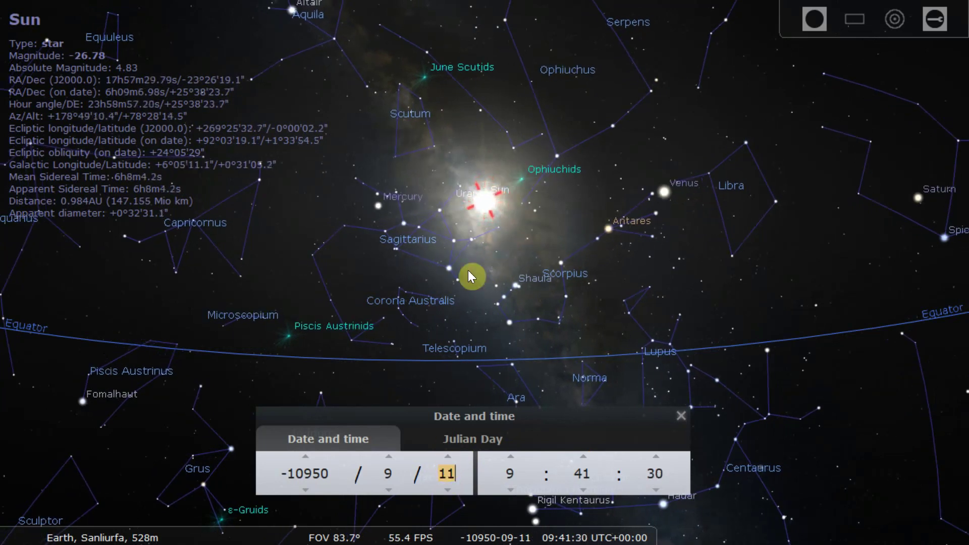
- Zoom and rotate around the Sun, then zoom out and pan down to the southern horizon
scroll(493, 263, up, 3)
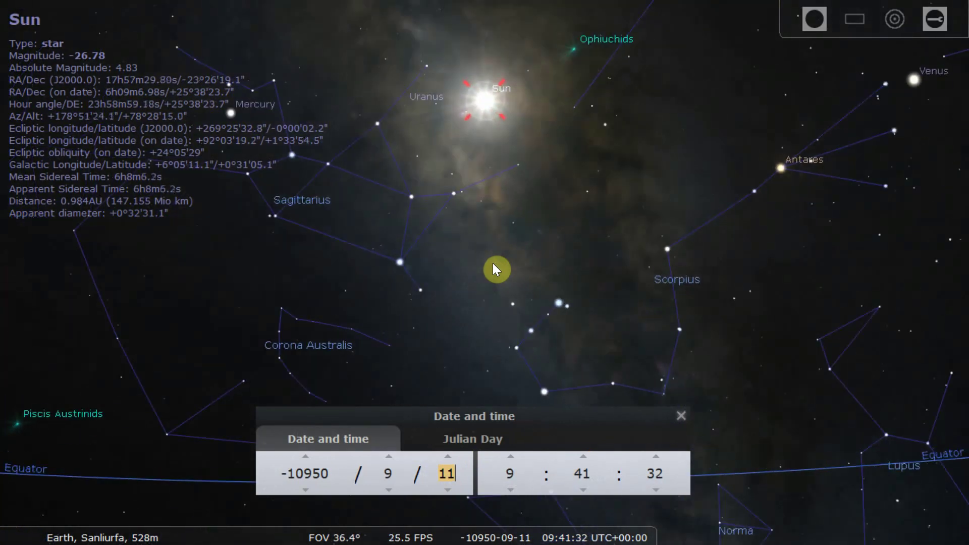
drag(523, 211, 335, 343)
drag(501, 156, 482, 185)
drag(247, 245, 477, 398)
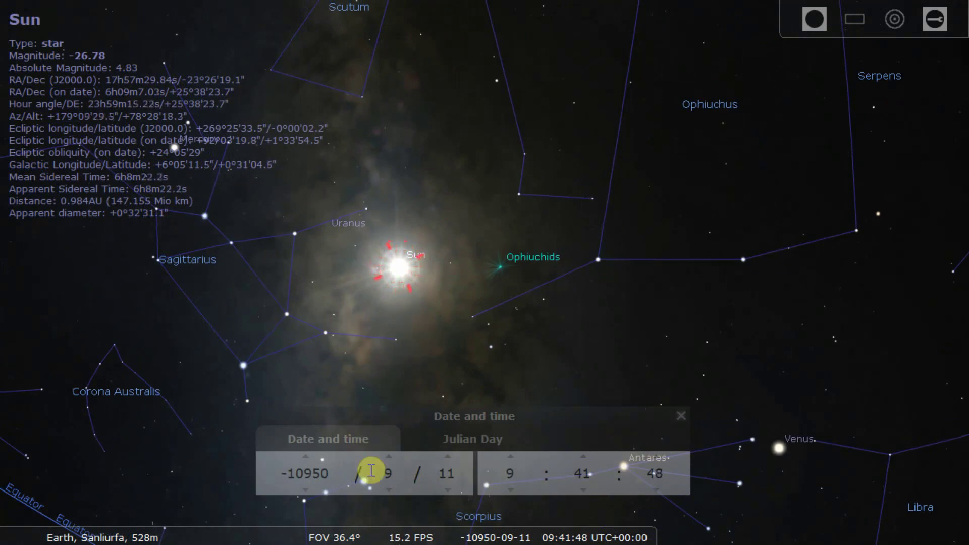
scroll(464, 300, down, 5)
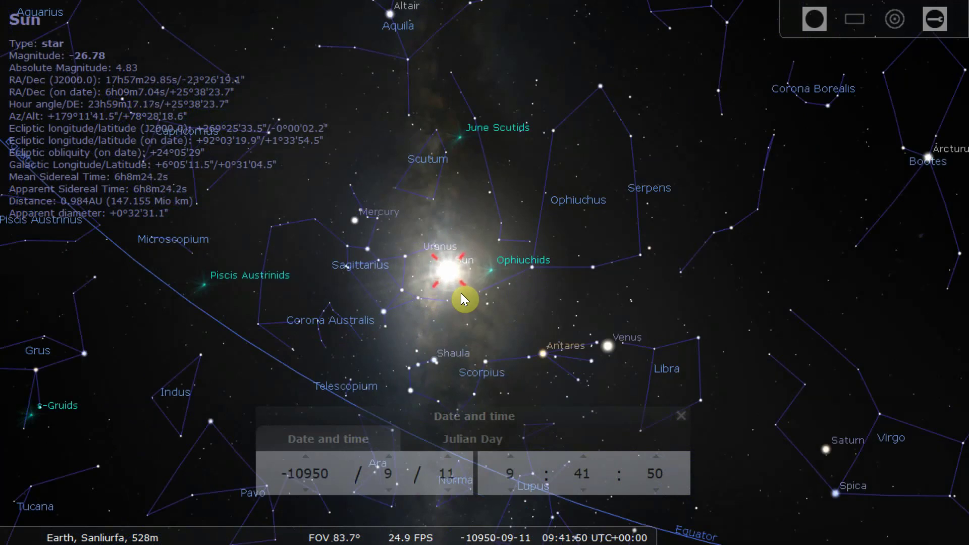
drag(464, 323, 498, 112)
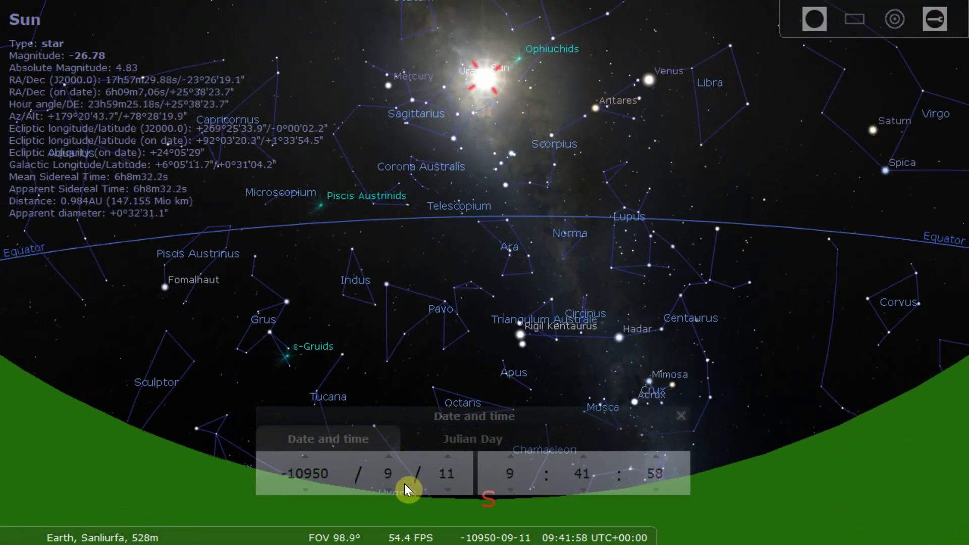
- Step the month back from September to March
click(389, 489)
click(389, 489)
click(388, 490)
click(389, 489)
click(388, 489)
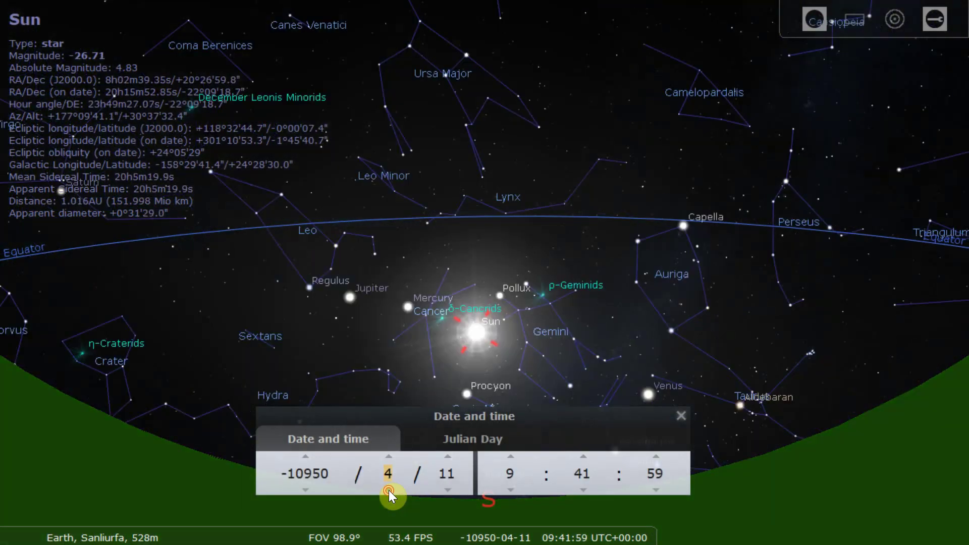
click(388, 489)
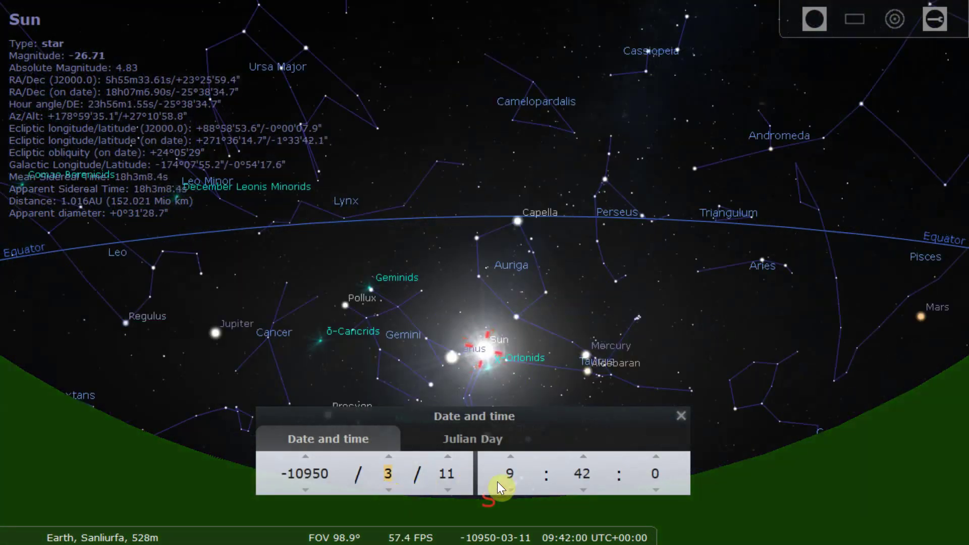
- Set the minutes to 46 so the time reads 09:46
click(584, 455)
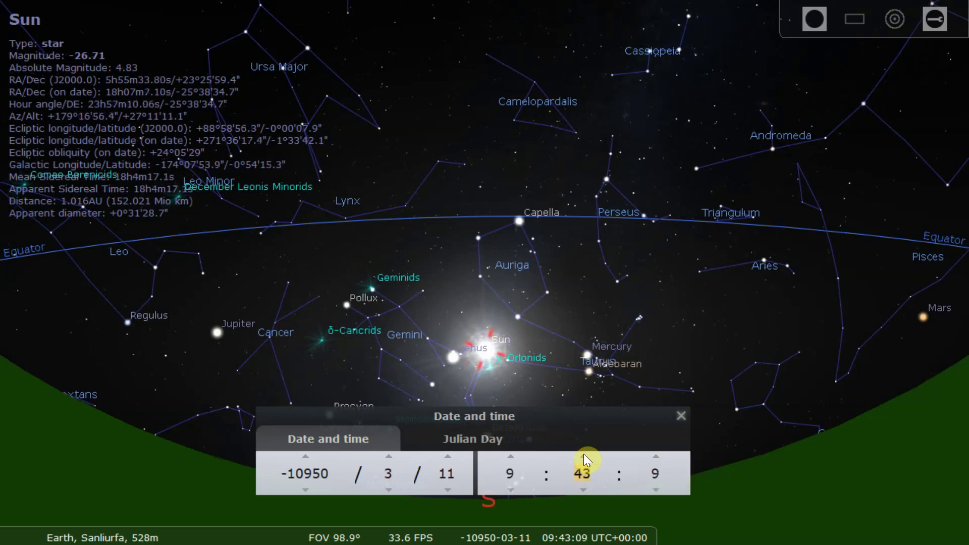
click(583, 456)
click(583, 454)
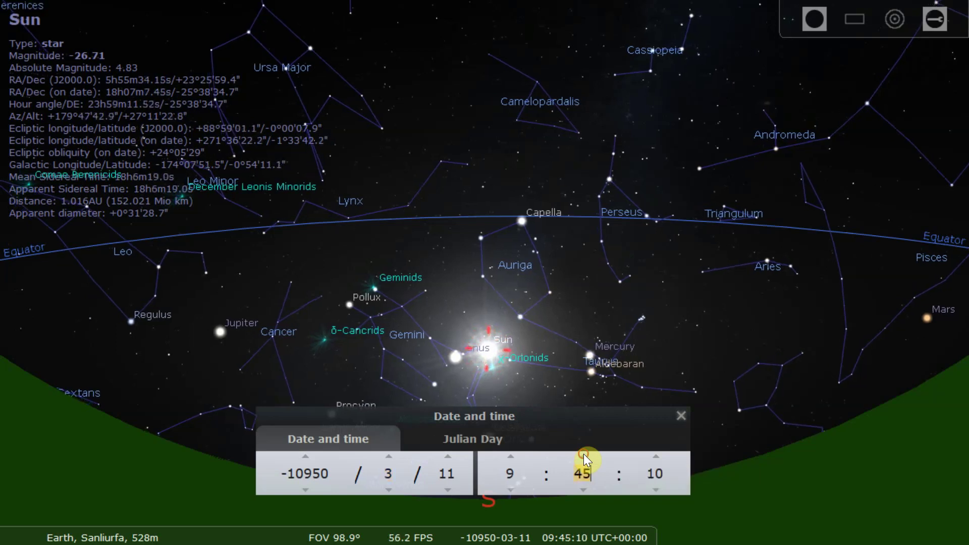
click(583, 454)
click(584, 454)
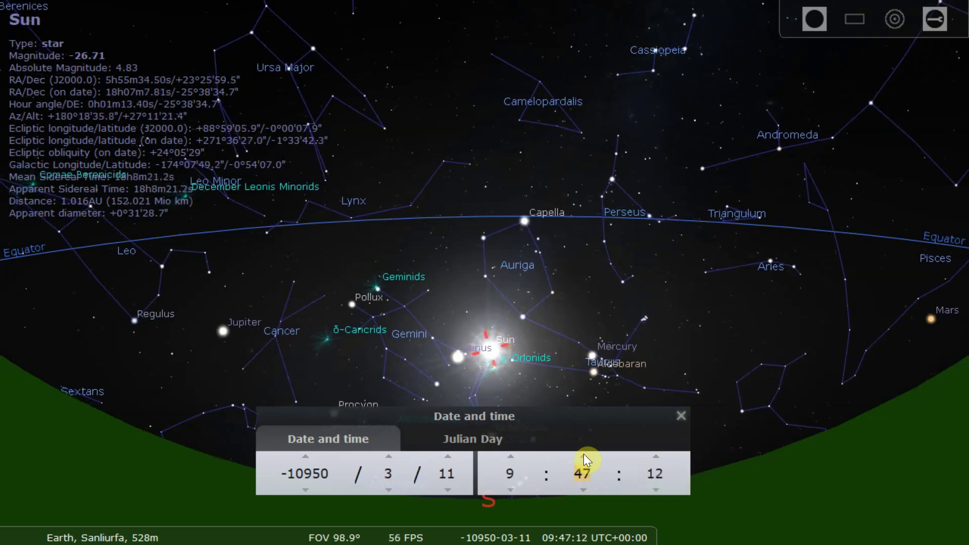
click(583, 485)
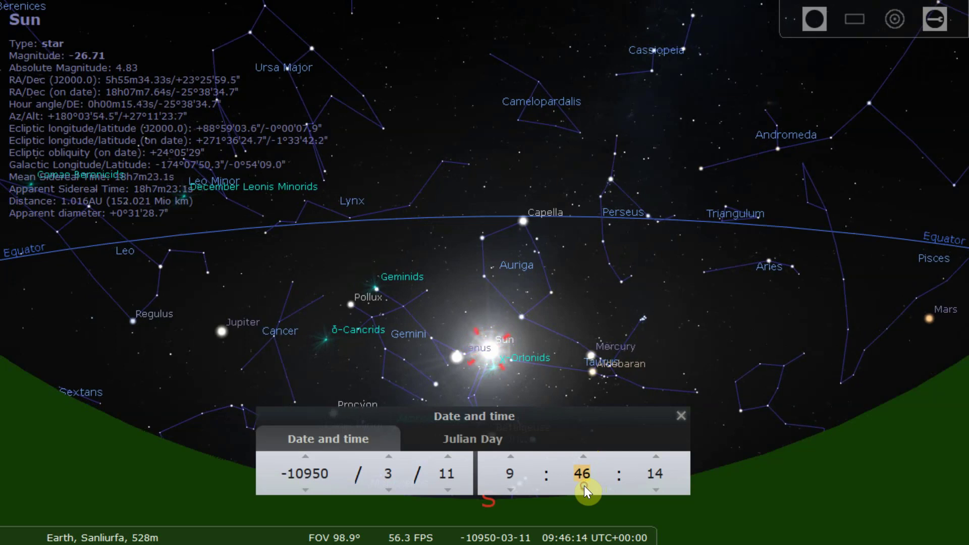
click(583, 485)
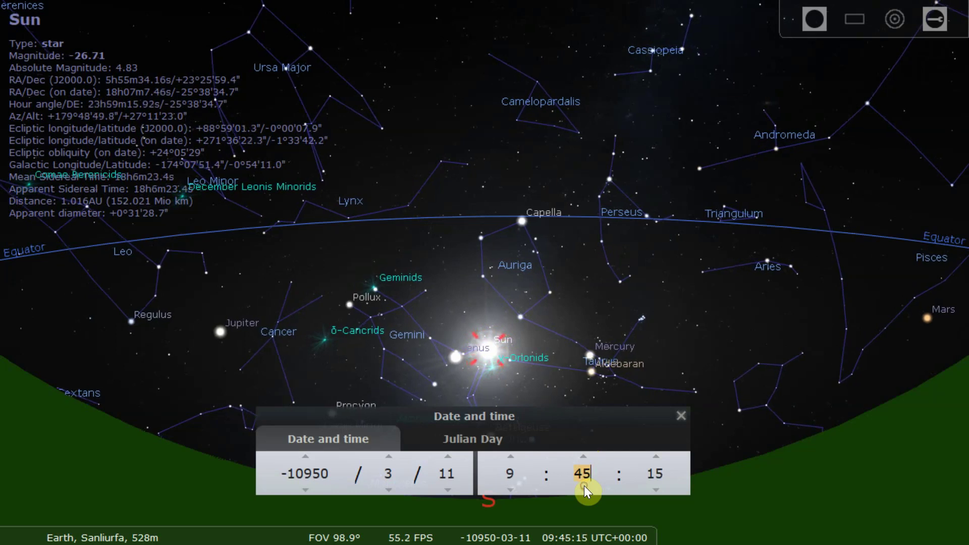
click(583, 456)
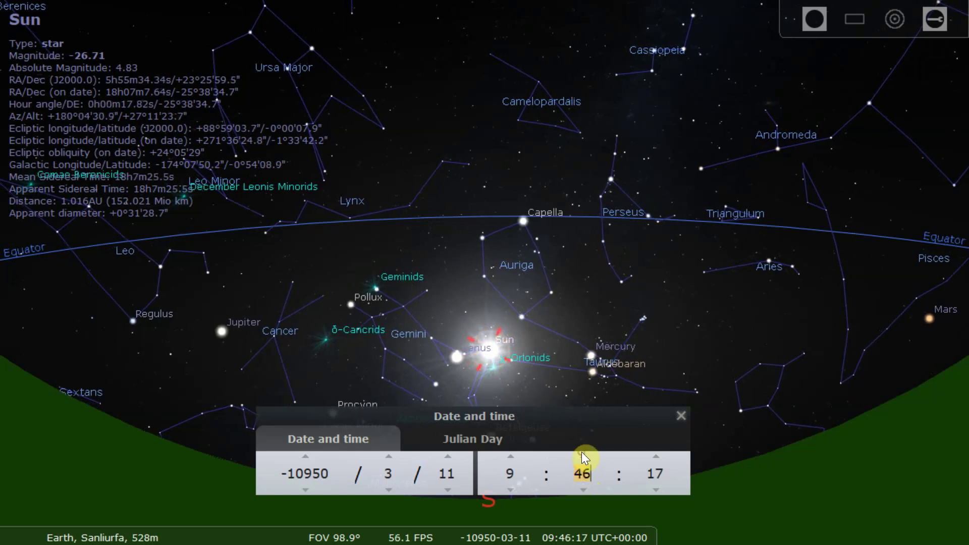
- Set the day to 11 March
click(448, 455)
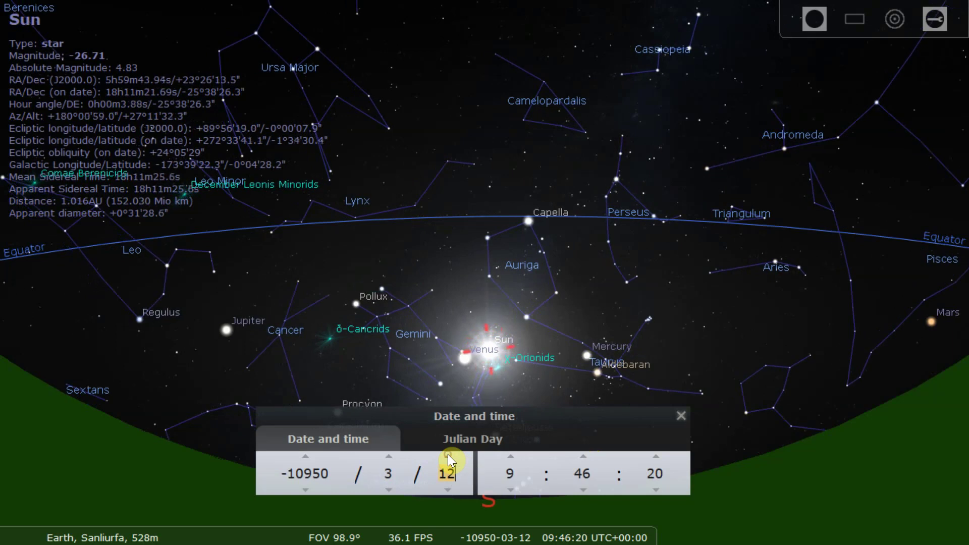
click(447, 455)
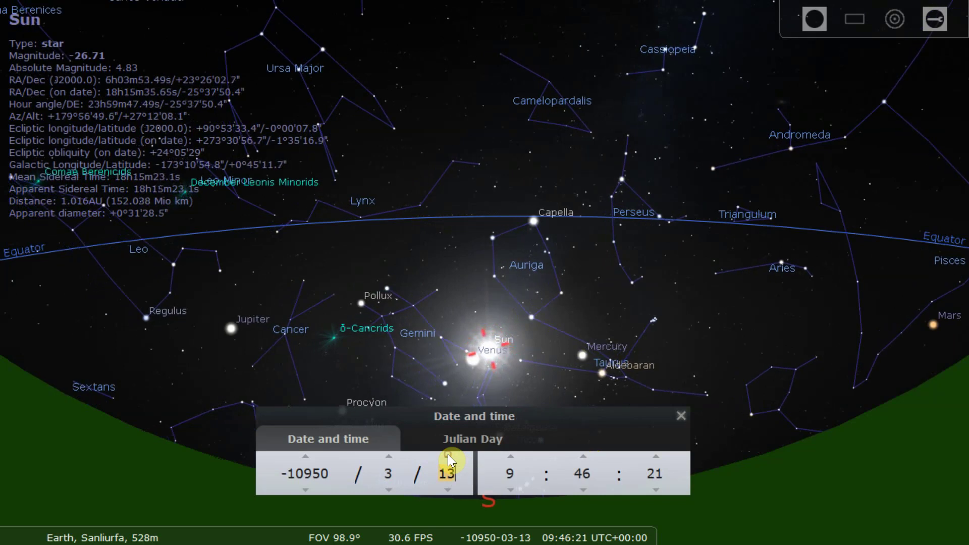
click(447, 489)
click(447, 489)
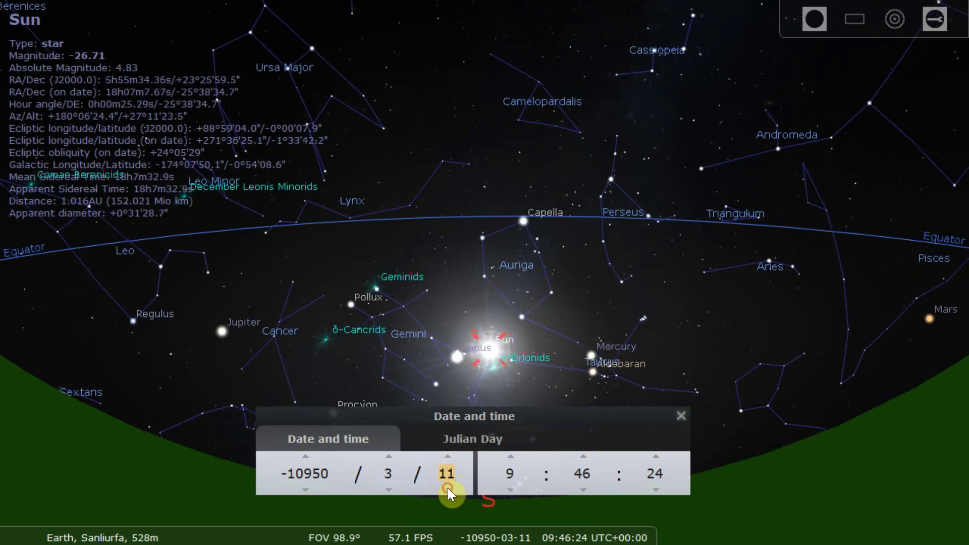
click(447, 489)
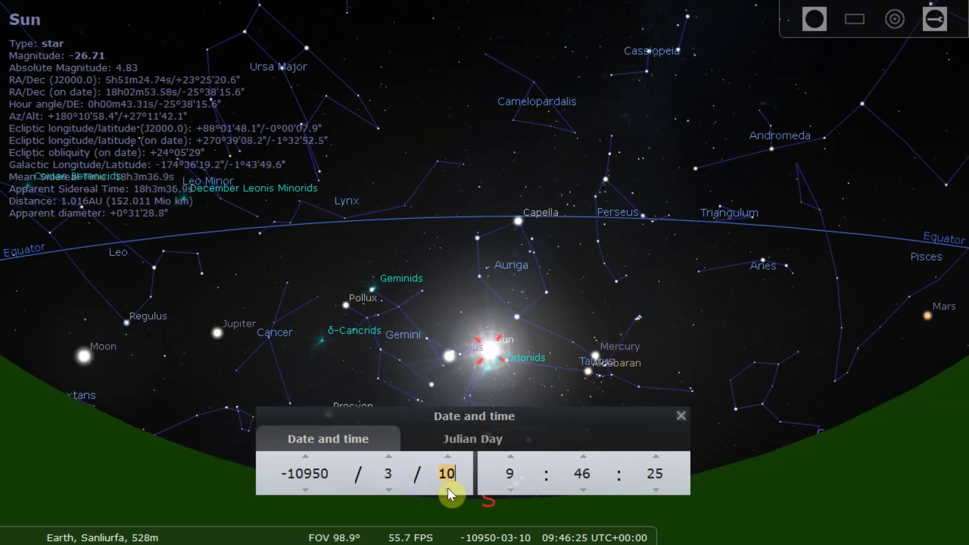
click(448, 456)
click(448, 456)
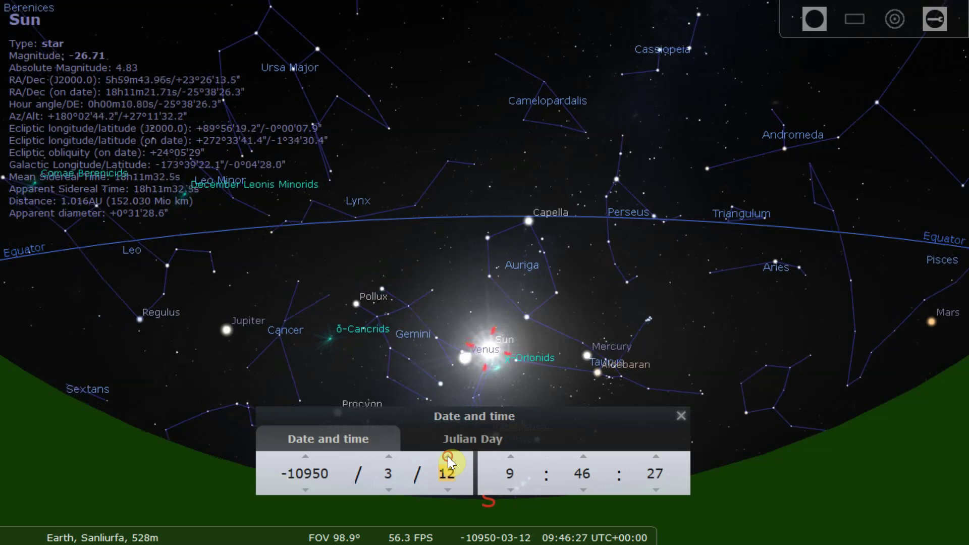
click(447, 489)
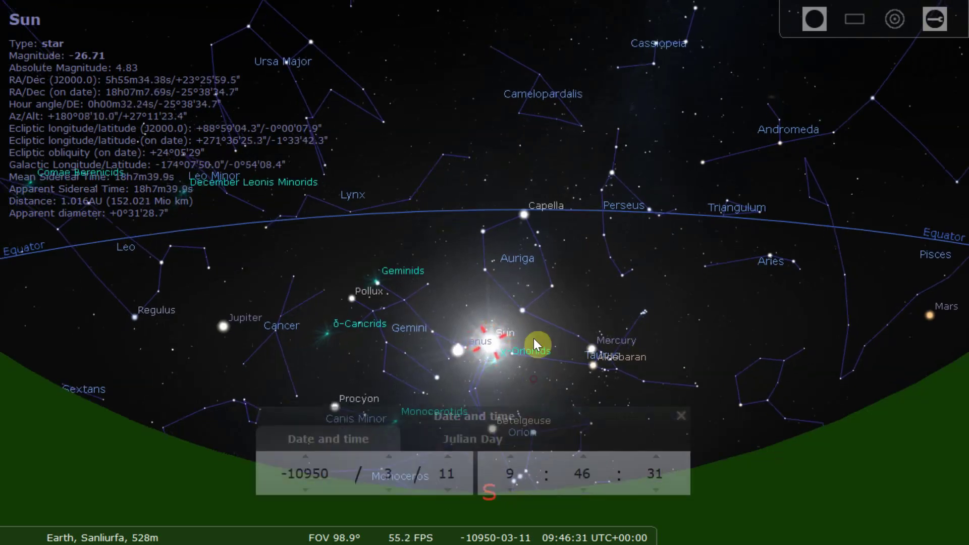
- Zoom in and back out on the Sun, then quit Stellarium to show cover2_troubador.gif in Photos
scroll(536, 289, up, 5)
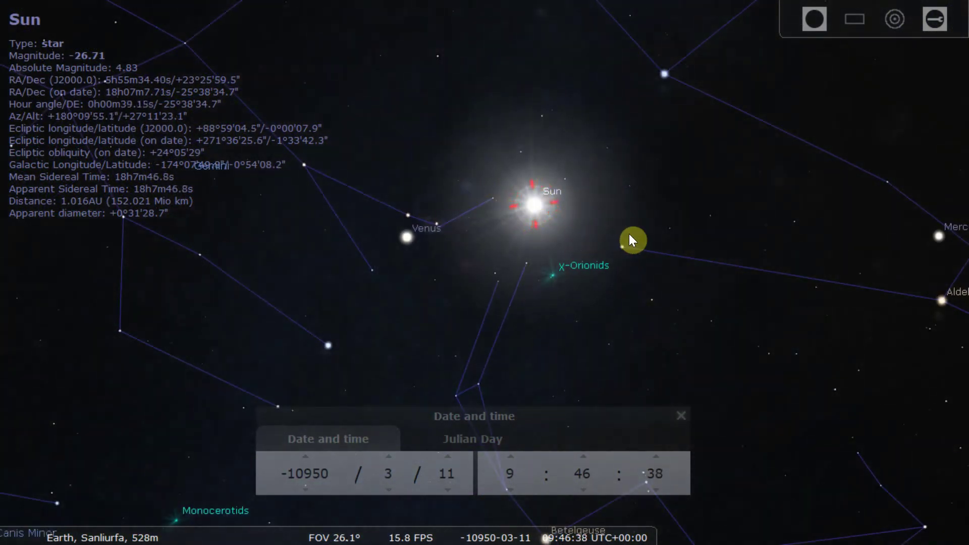
scroll(638, 271, down, 3)
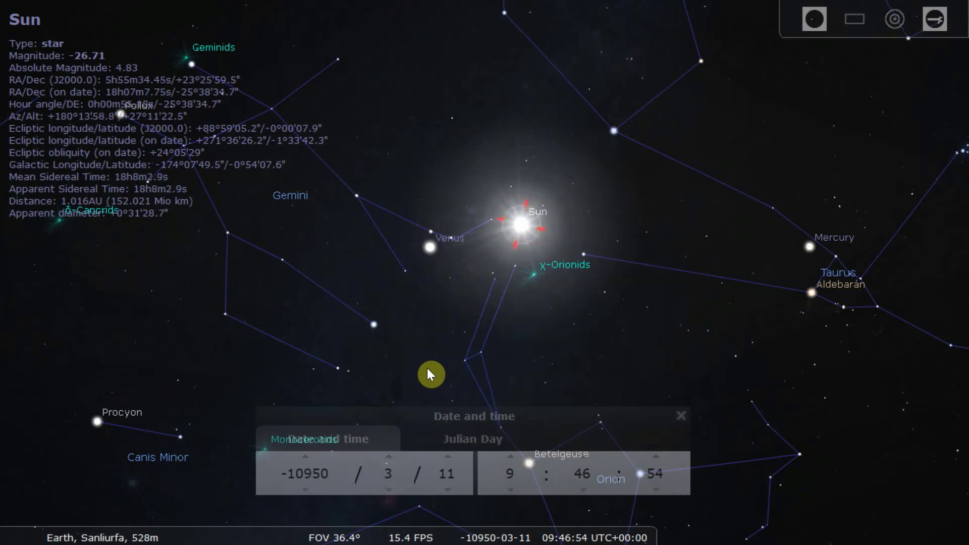
mouse_move(613, 530)
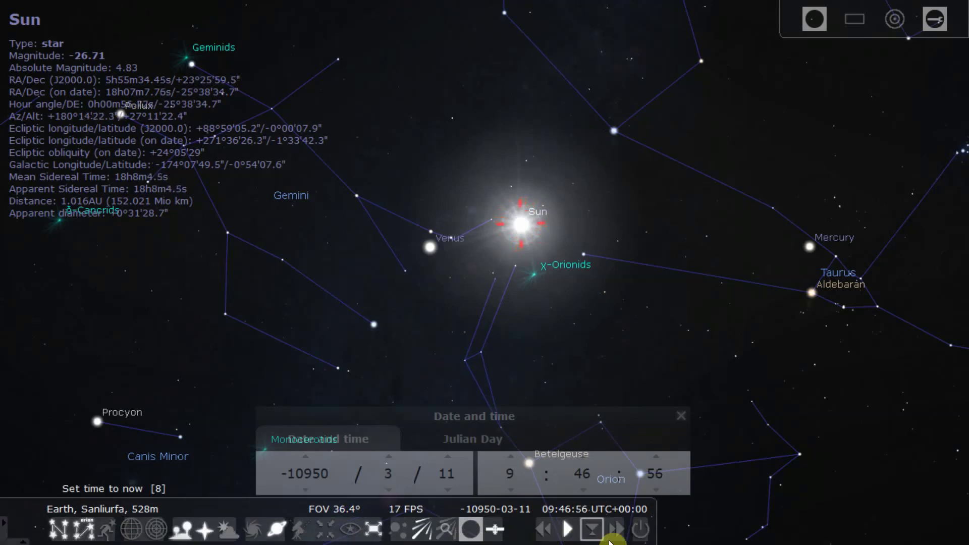
click(640, 531)
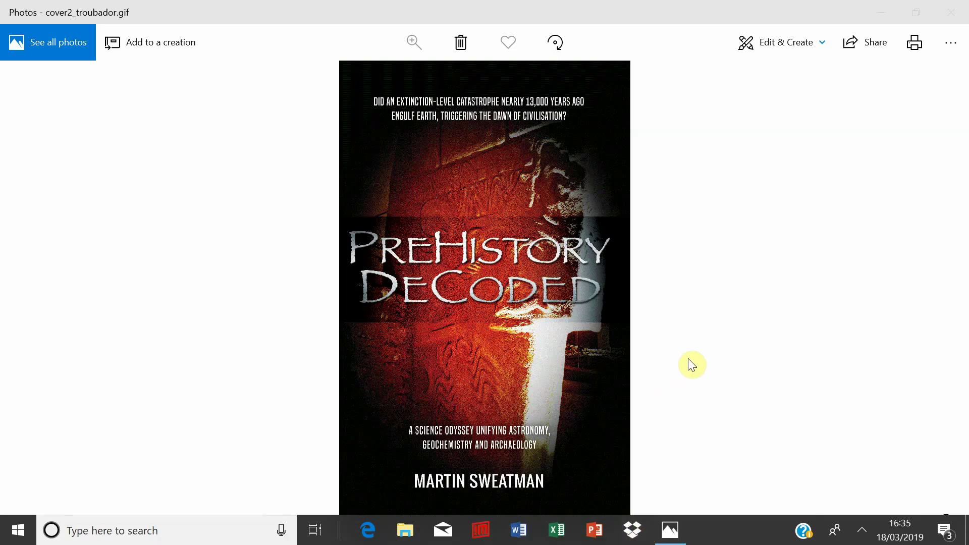